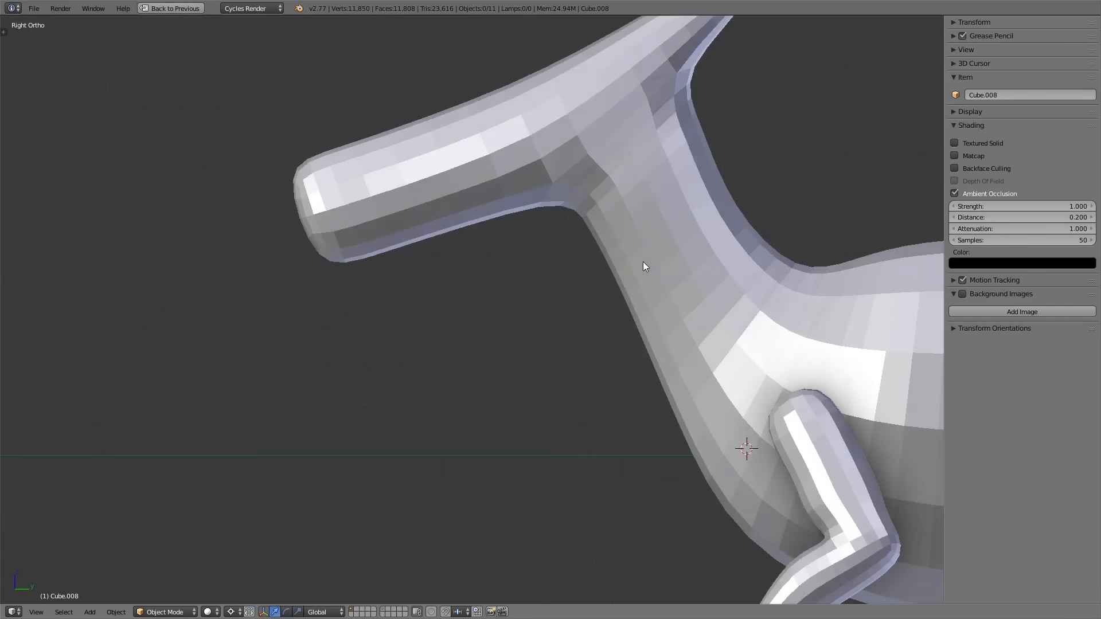
Enable Matcap shading in the viewport, try the turquoise and bright red matcaps, and settle on the matte reddish-brown clay one.
scroll(779, 295, up, 2)
click(968, 155)
middle_drag(895, 173, 803, 217)
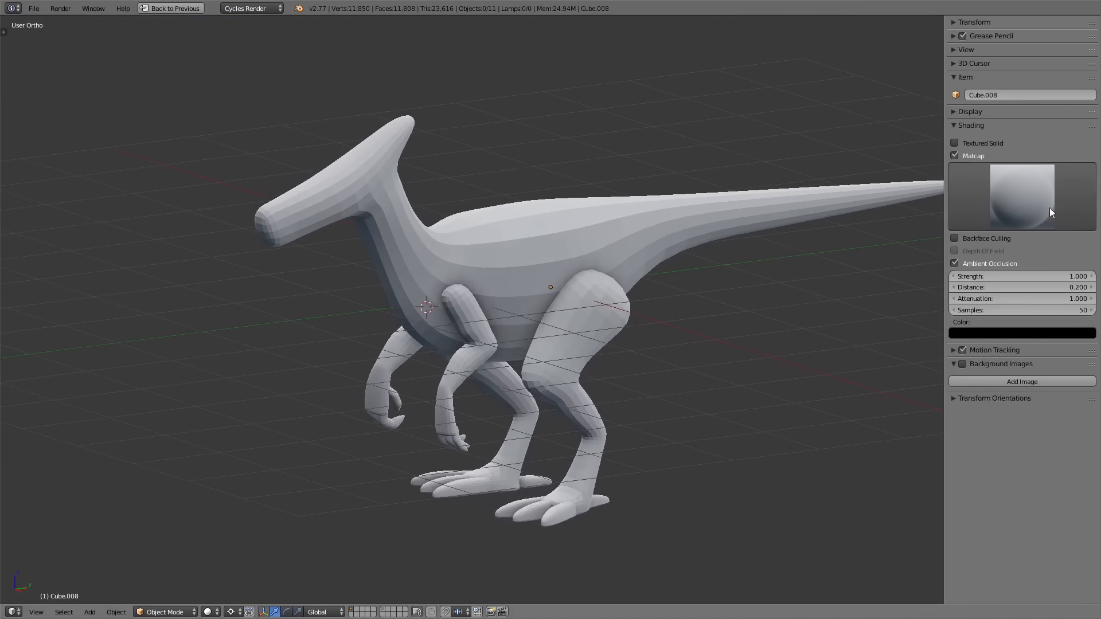
click(1033, 201)
click(931, 315)
click(1009, 218)
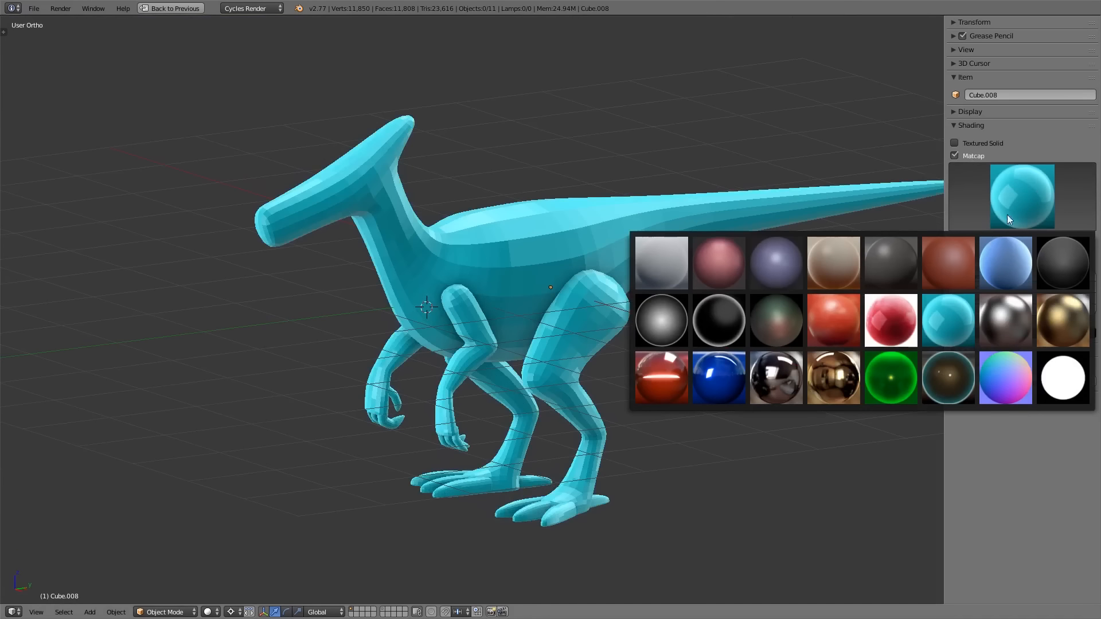
click(839, 316)
click(1032, 179)
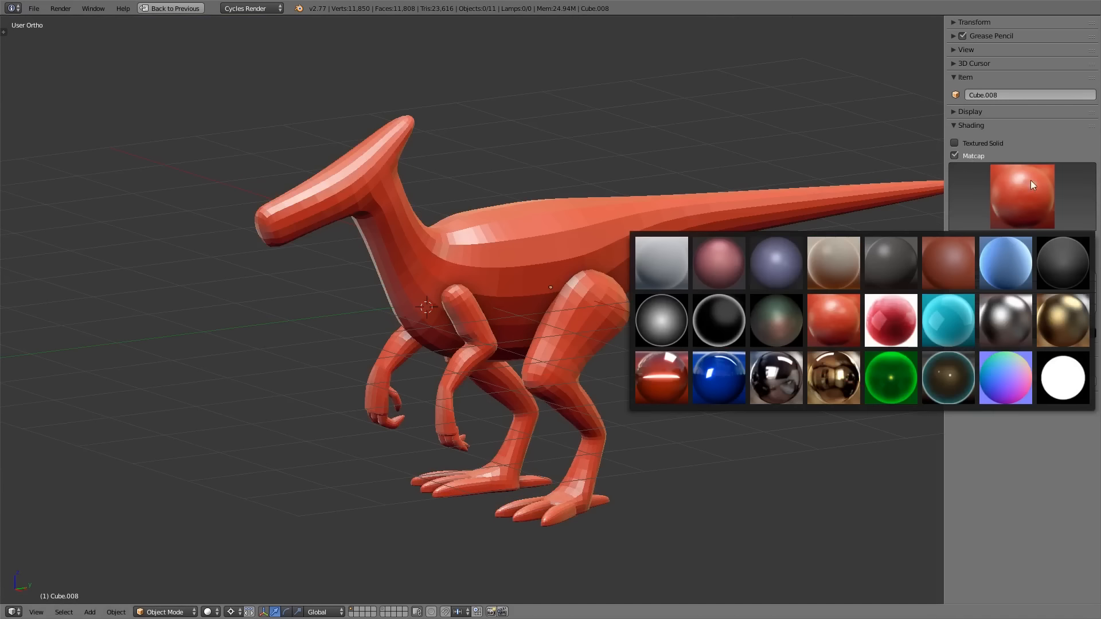
click(947, 254)
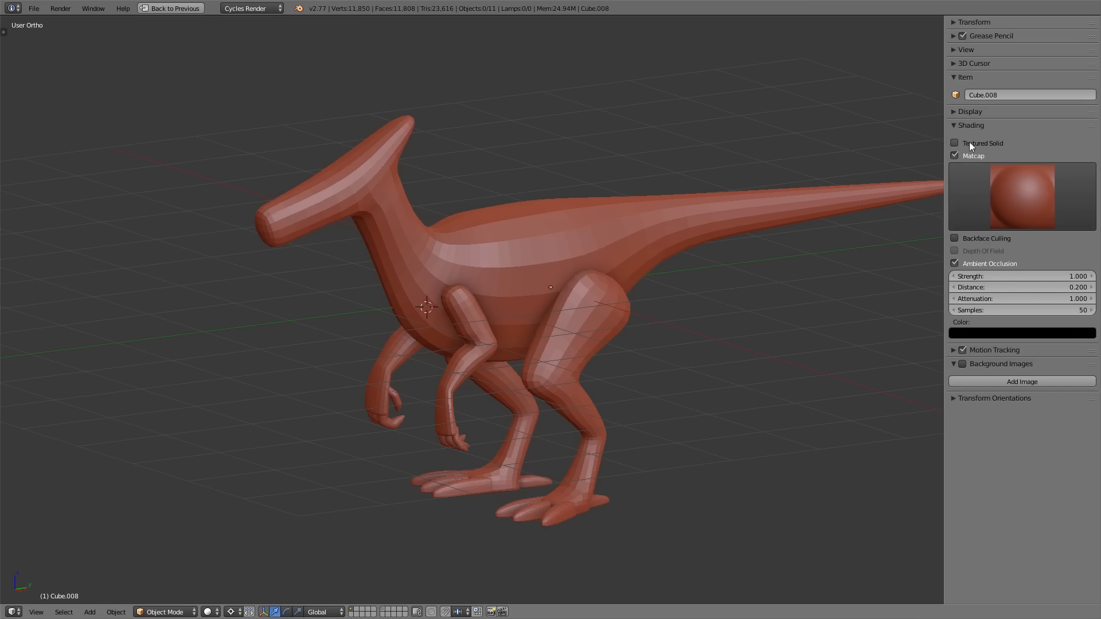
Enable Only Render in the viewport display settings and hide the properties region for a clean view of the dinosaur.
click(972, 125)
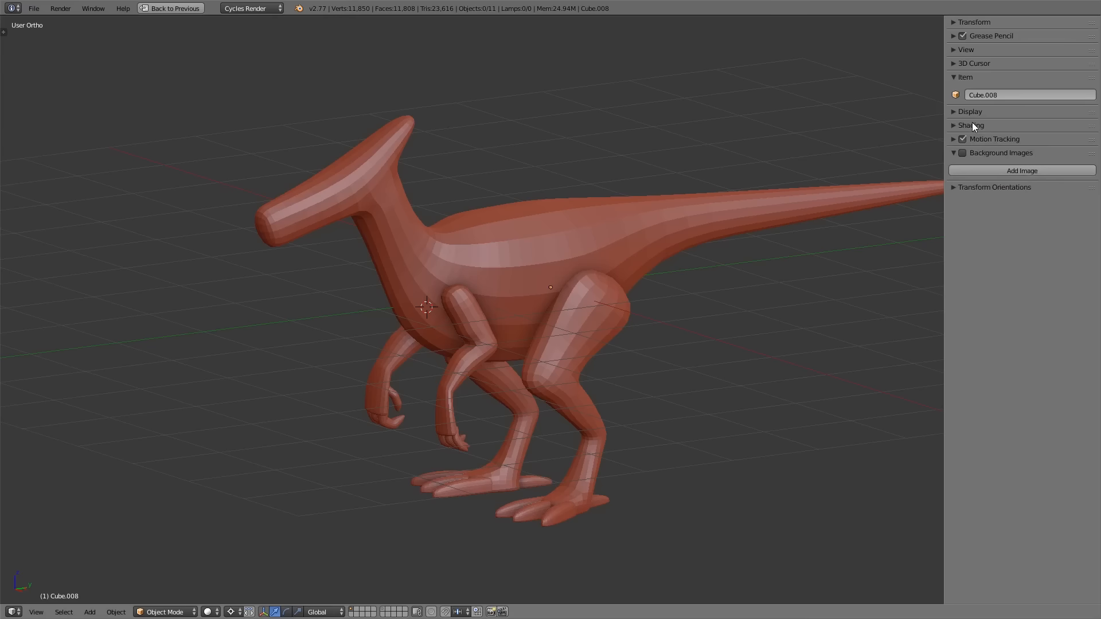
click(975, 112)
click(976, 130)
shift+middle_drag(644, 303, 550, 298)
key(n)
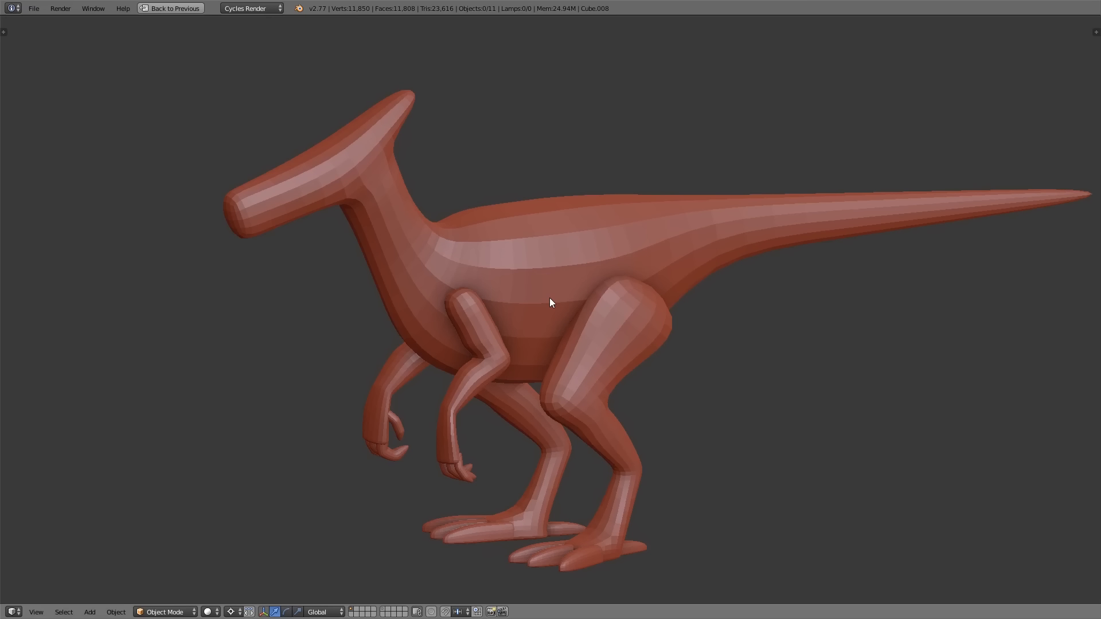
Select the dinosaur's body, toggle the maximized viewport, and switch the 3D view to fullscreen without header bars.
right_click(550, 303)
key(ctrl+space)
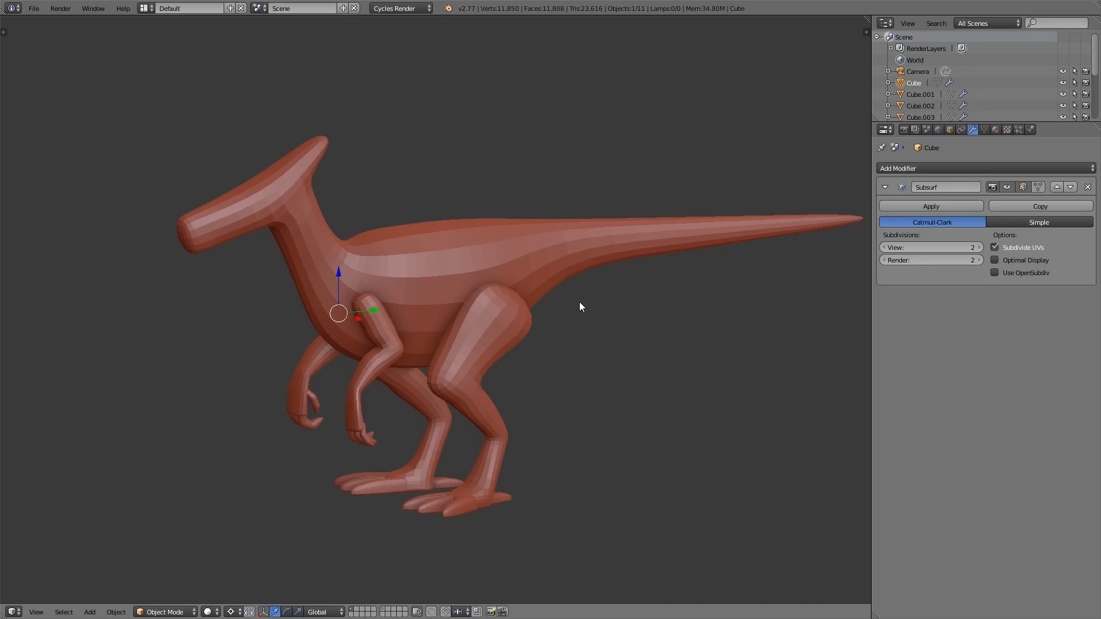
key(shift+space)
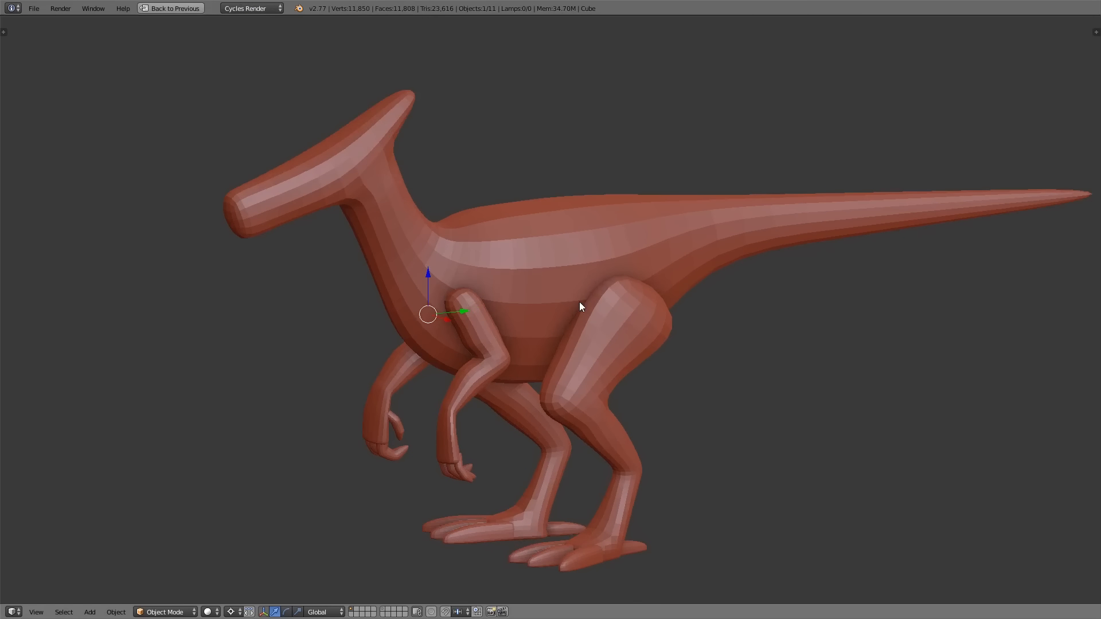
key(shift+space)
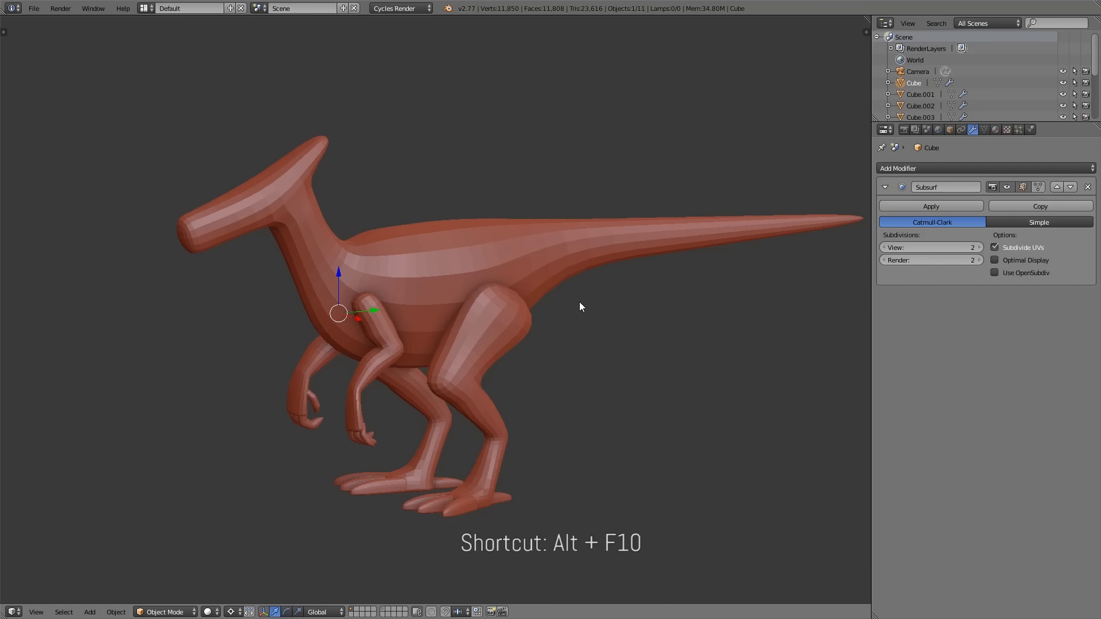
key(alt+F10)
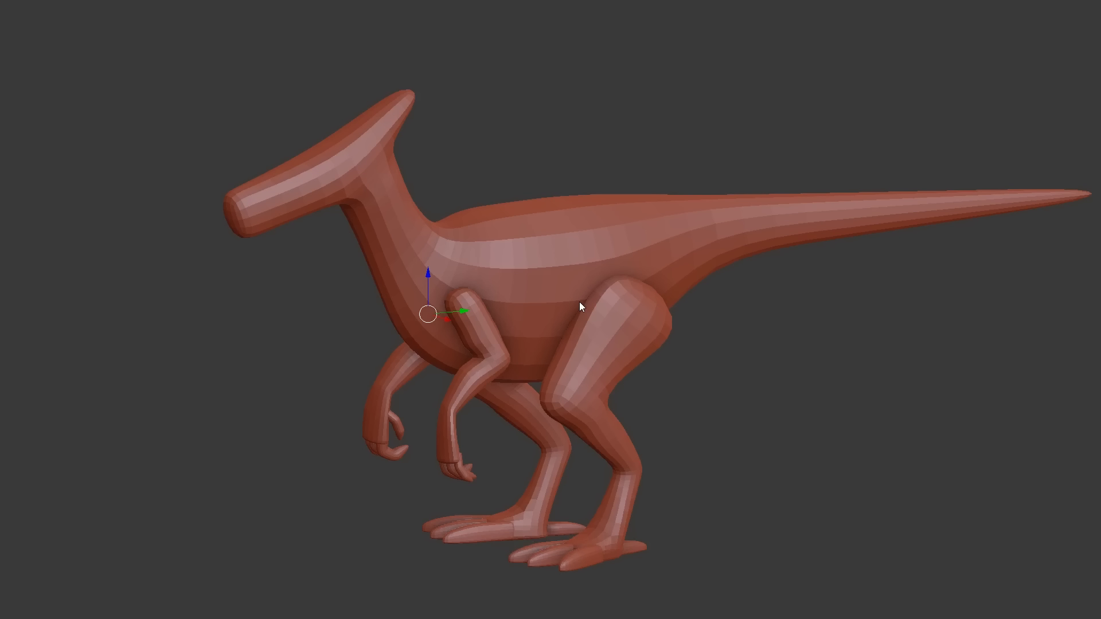
Toggle the side regions, hide the transform manipulator in the fullscreen view, and return to the viewport with header bars.
key(t)
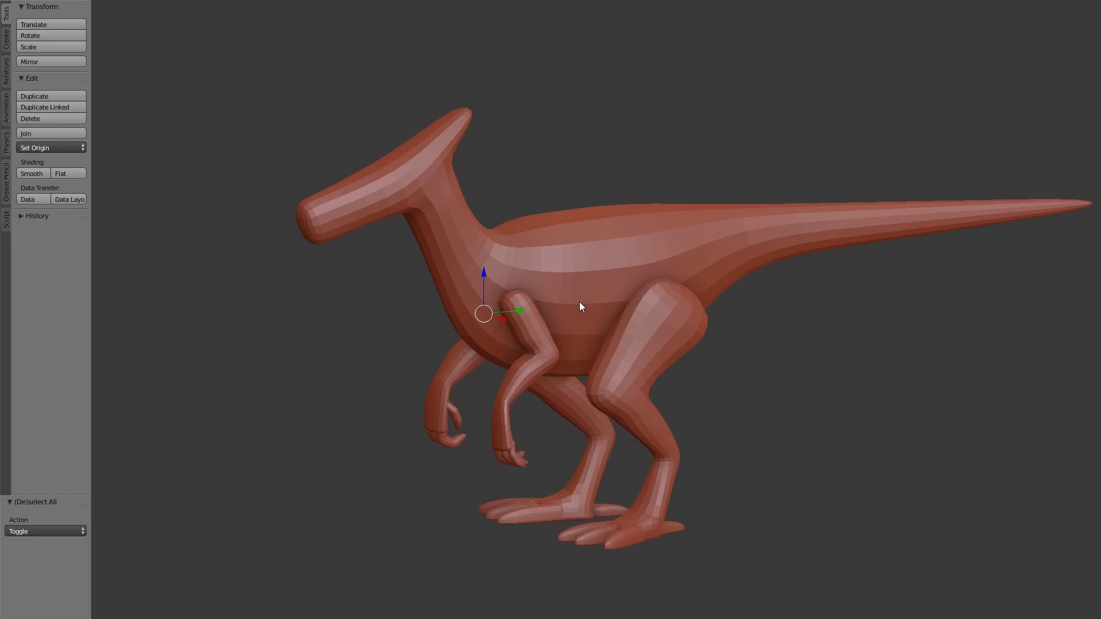
key(n)
key(t)
key(n)
key(ctrl+space)
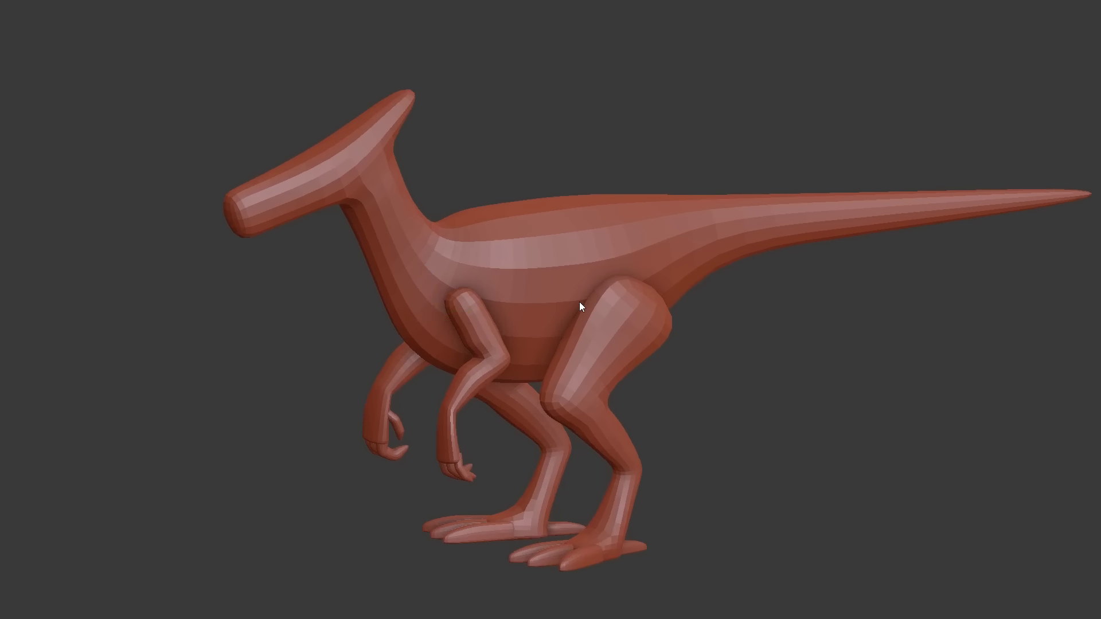
middle_drag(624, 460, 648, 453)
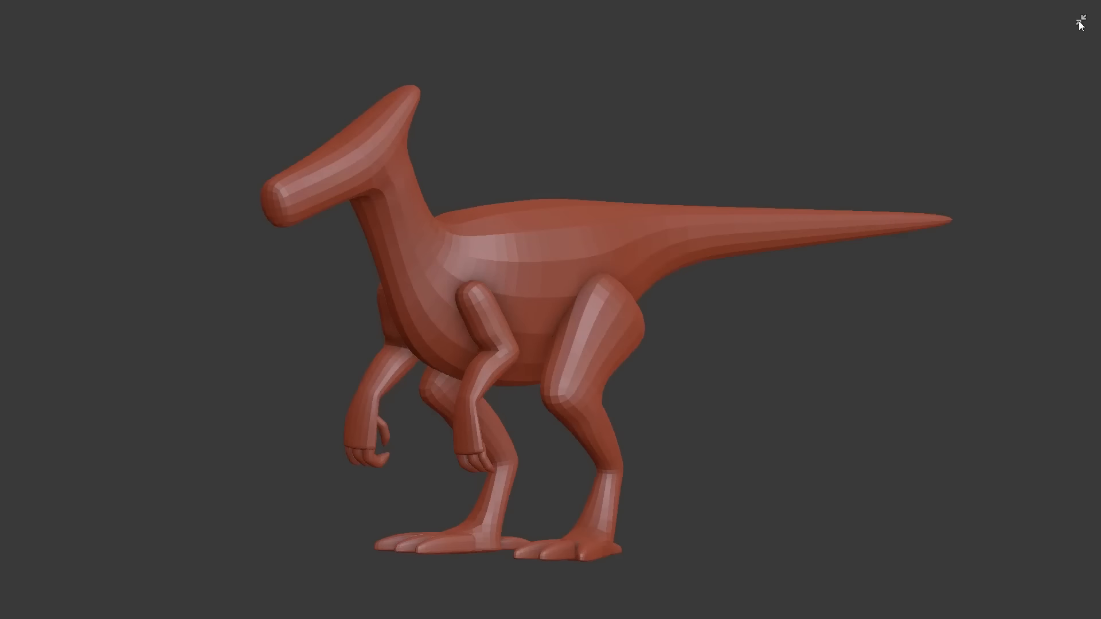
click(1080, 24)
middle_drag(463, 340, 445, 354)
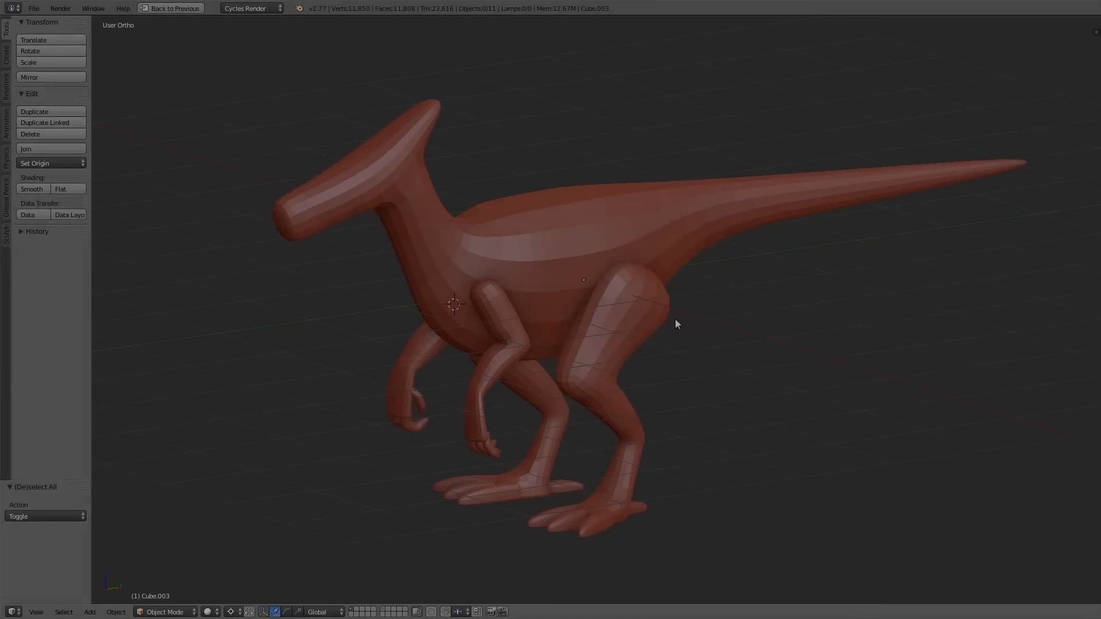
Select the legs, arms and body, and join them into one object with the body active.
right_click(613, 347)
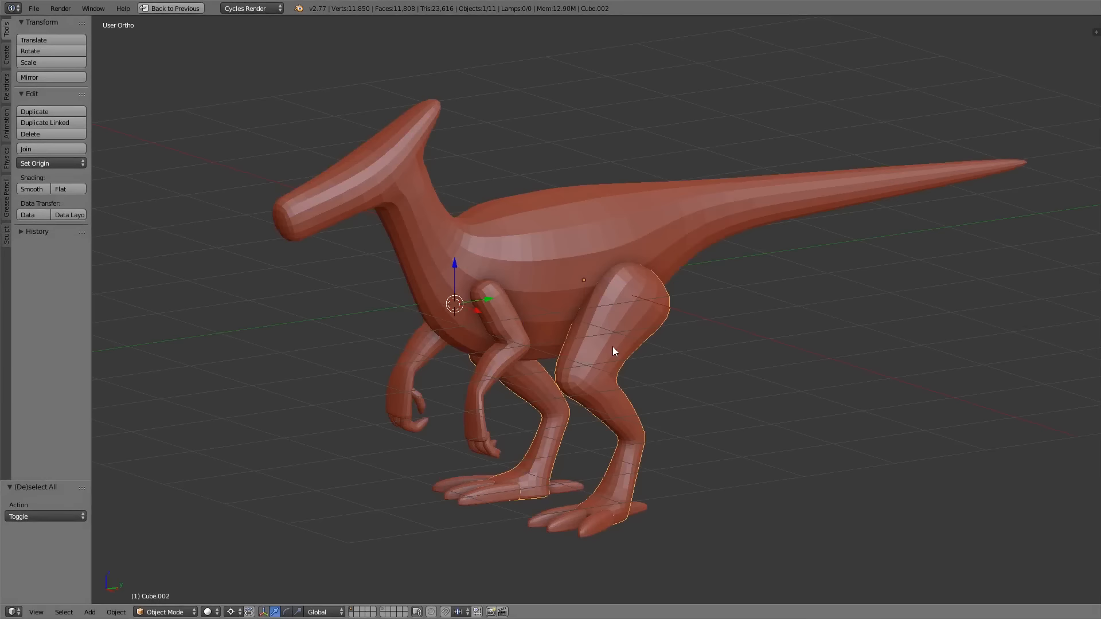
shift+right_click(501, 319)
shift+right_click(533, 264)
key(ctrl+j)
Enter Edit Mode on the joined mesh and fly inside the torso to examine how the limbs intersect it.
key(Tab)
middle_drag(521, 250, 548, 296)
key(shift+f)
key(w)
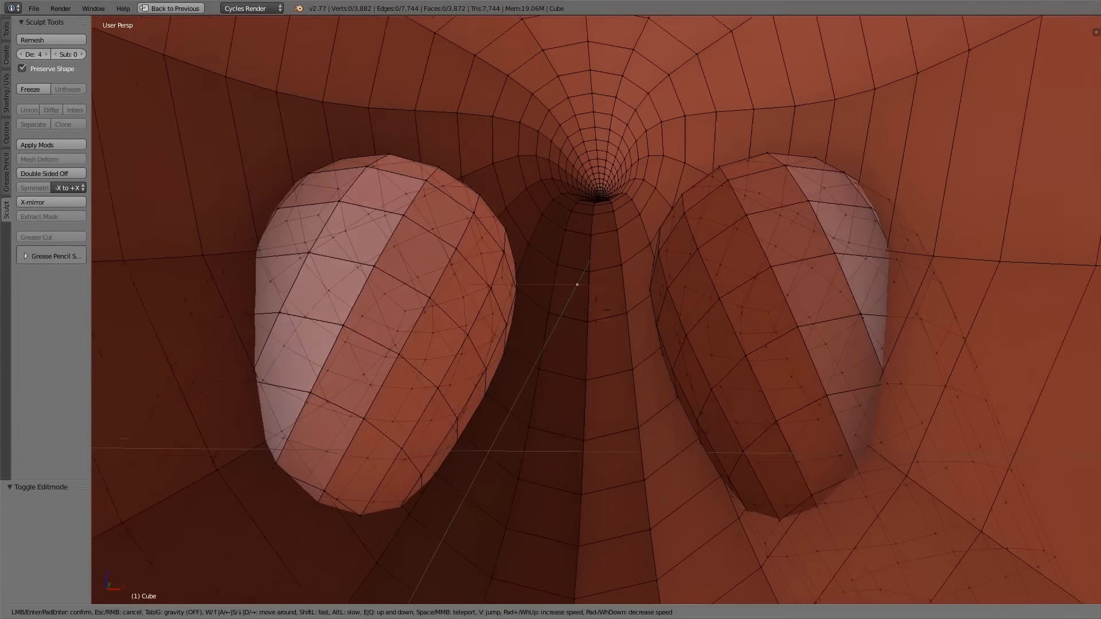
click(596, 310)
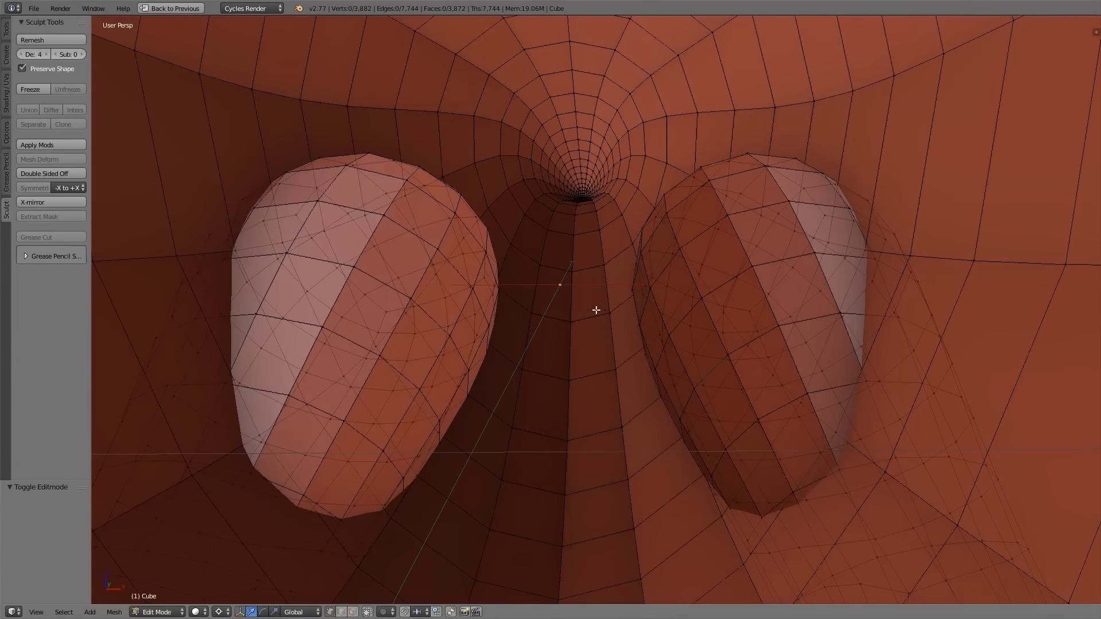
Limit the mesh display to visible geometry and fly around inside the body to examine the overlapping limb ends.
click(404, 612)
key(shift+f)
key(w)
key(w)
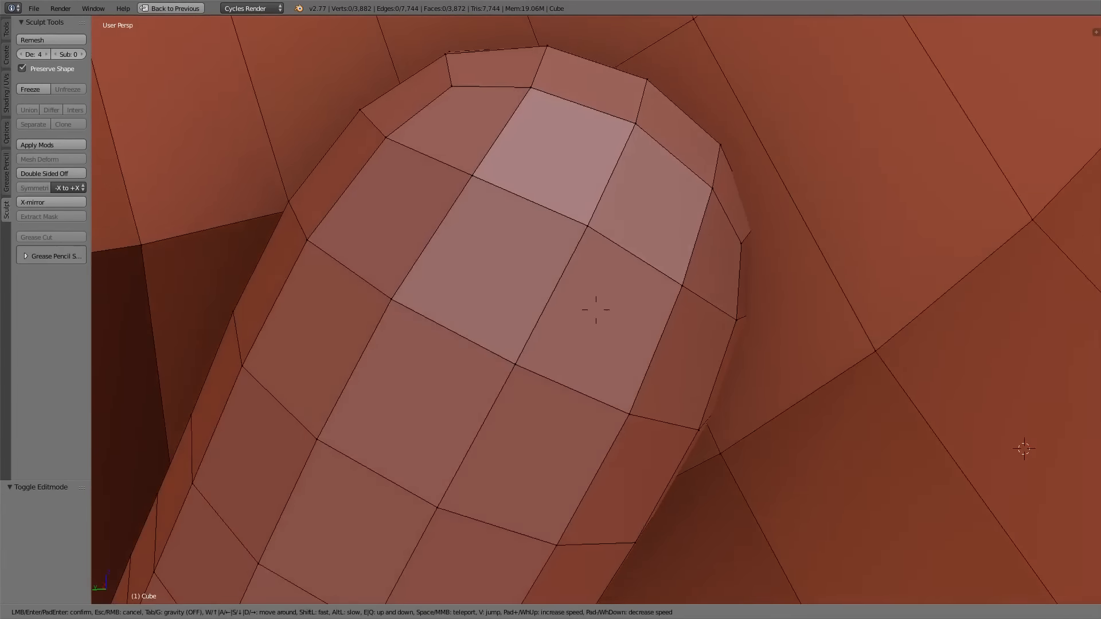
key(s)
key(d)
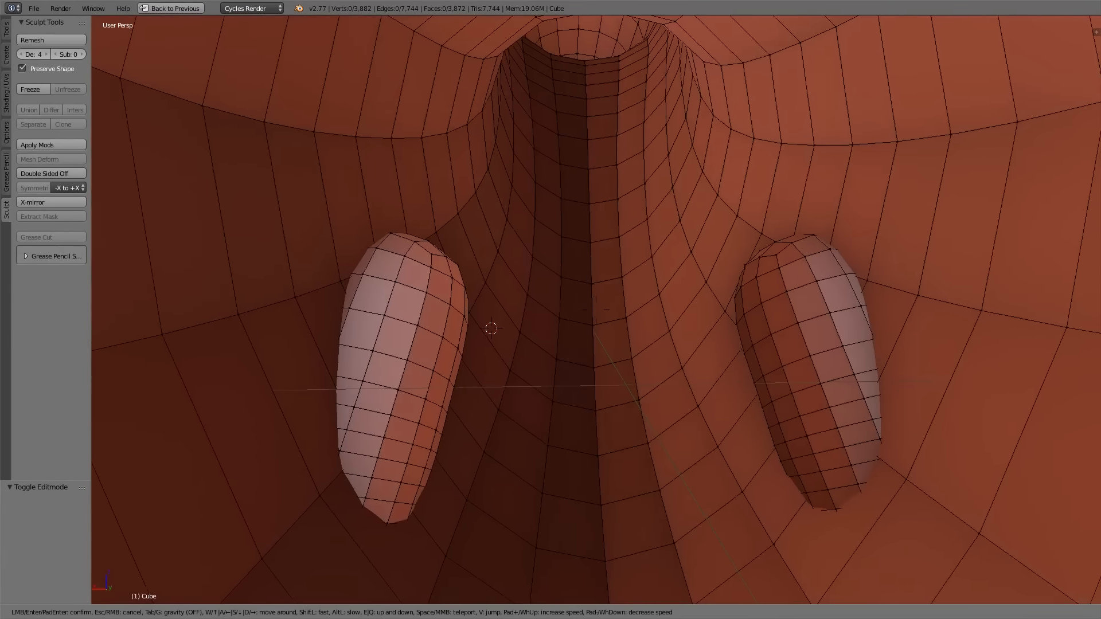
key(a)
key(d)
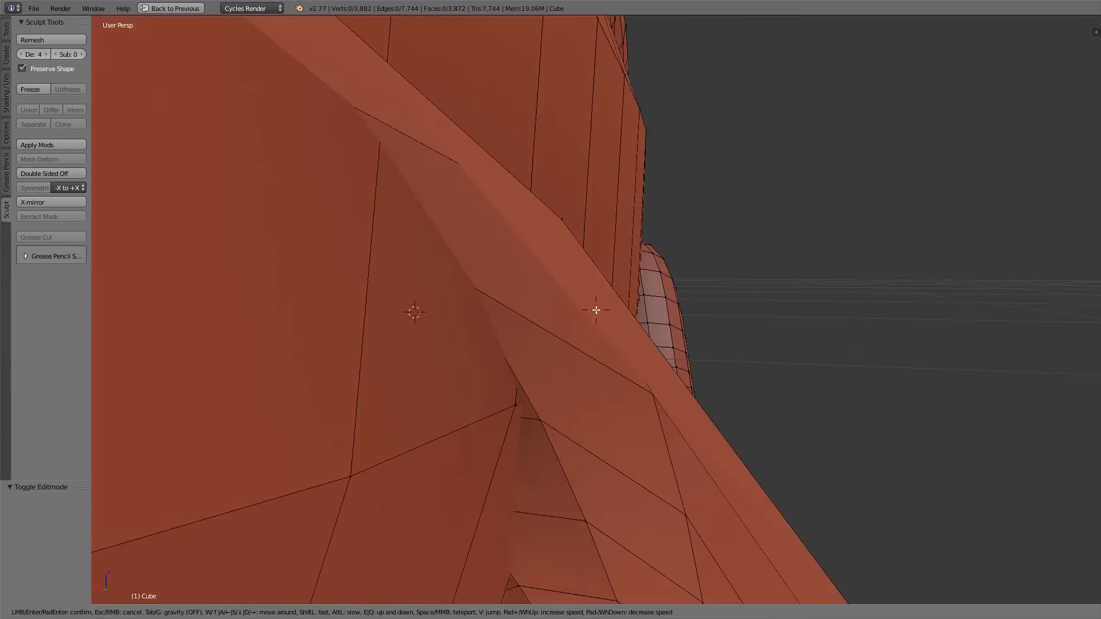
key(Escape)
Try sculpting the shoulder and chest area of the joined mesh with dynamic topology enabled.
scroll(613, 308, down, 10)
scroll(654, 308, up, 5)
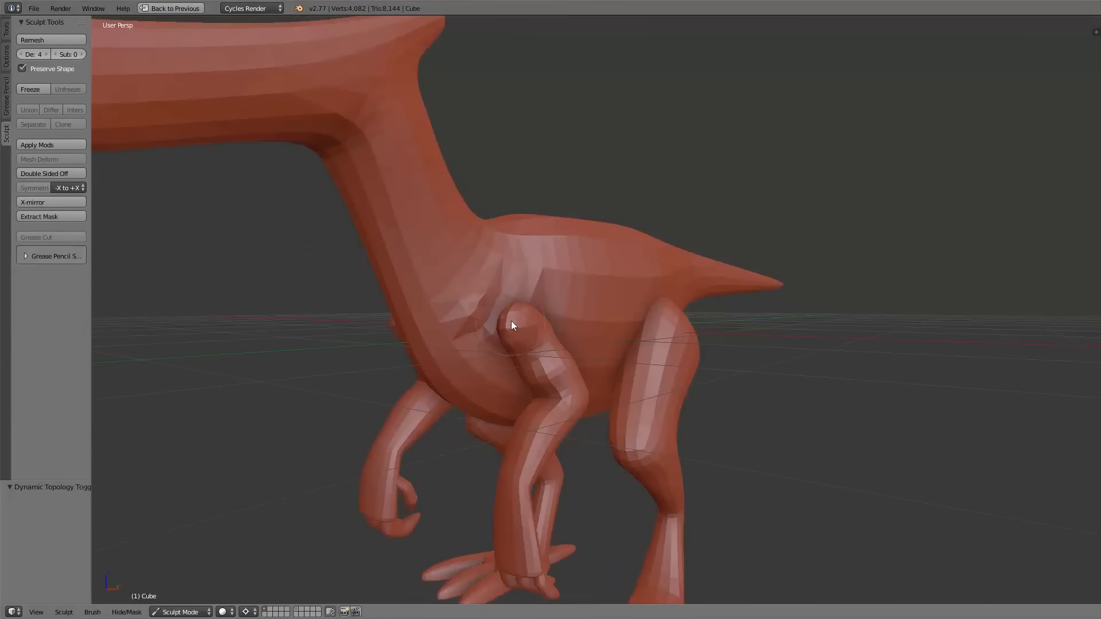
middle_drag(545, 346, 585, 353)
mouse_move(529, 336)
mouse_down()
mouse_move(509, 339)
mouse_move(516, 314)
mouse_up()
middle_drag(568, 344, 519, 337)
drag(423, 450, 658, 252)
drag(413, 268, 671, 494)
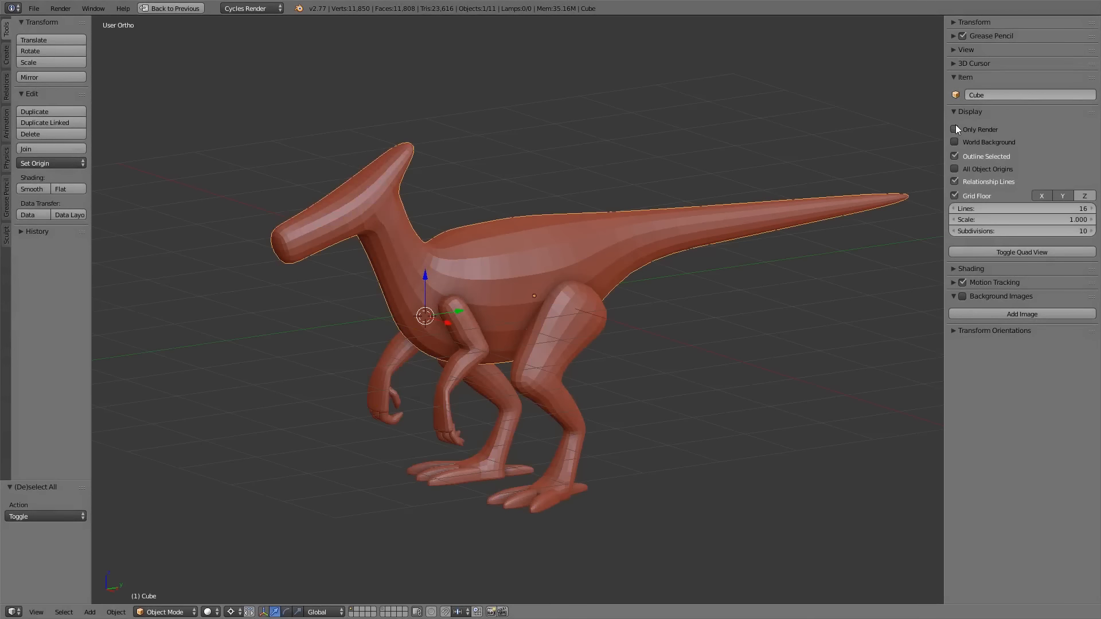
Apply the modifiers on the separate legs, arms and body with the Sculpt Tools, and check the body's mesh in Edit Mode.
right_click(558, 333)
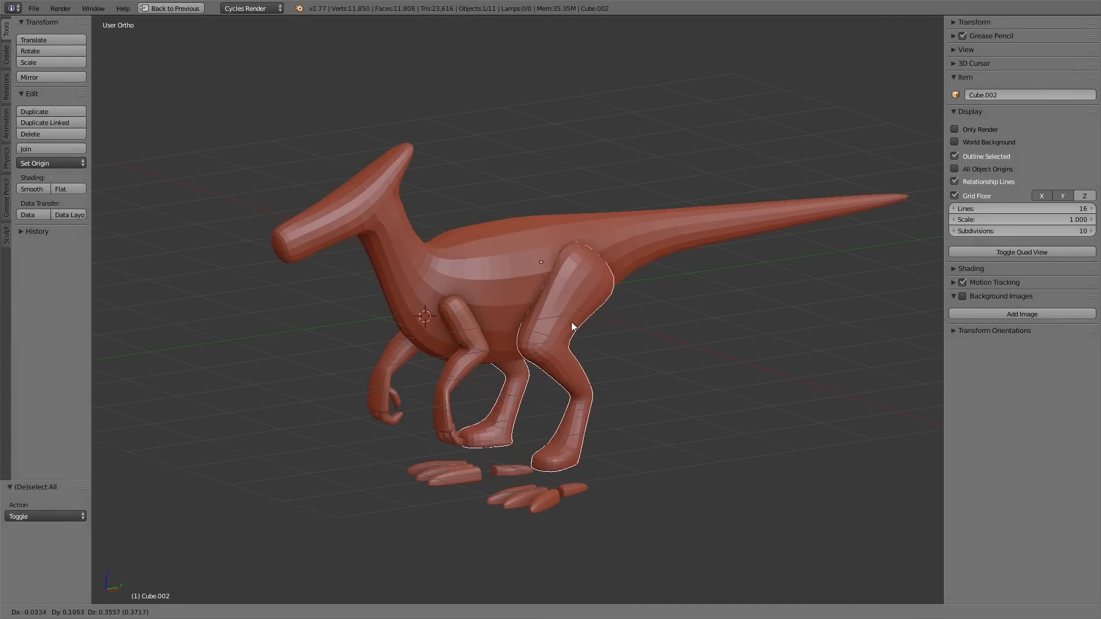
shift+right_click(463, 312)
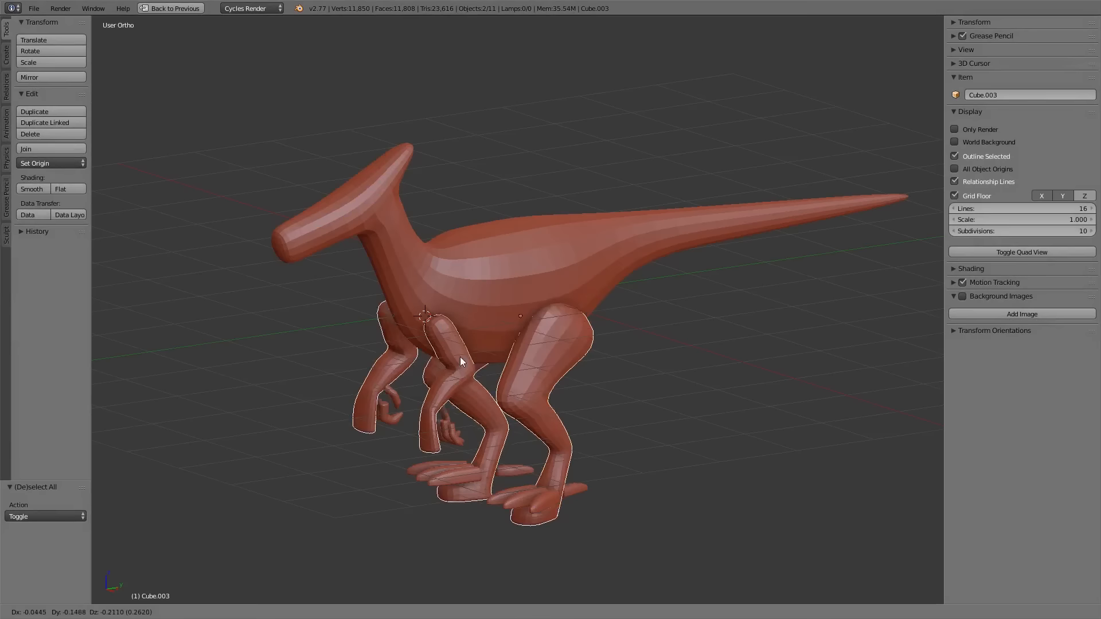
shift+right_click(537, 258)
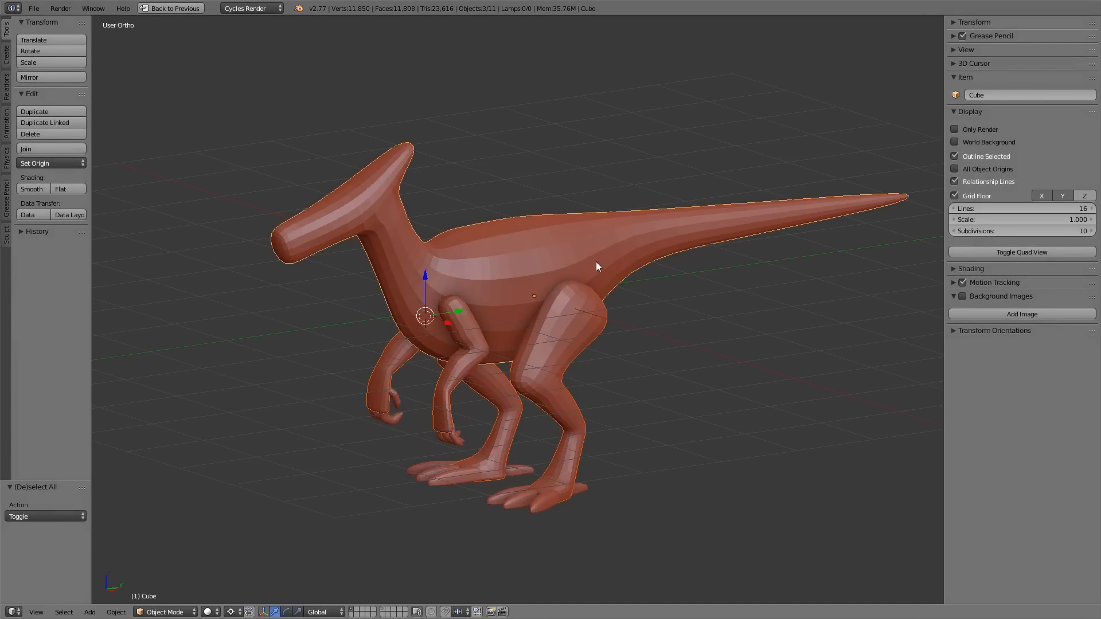
click(6, 234)
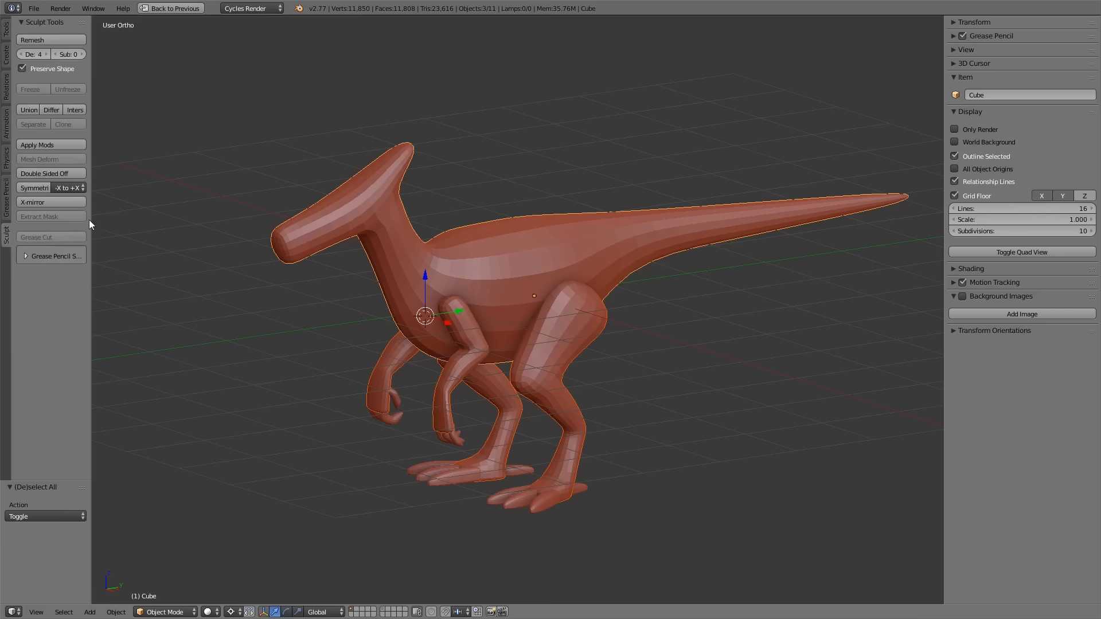
drag(91, 224, 136, 225)
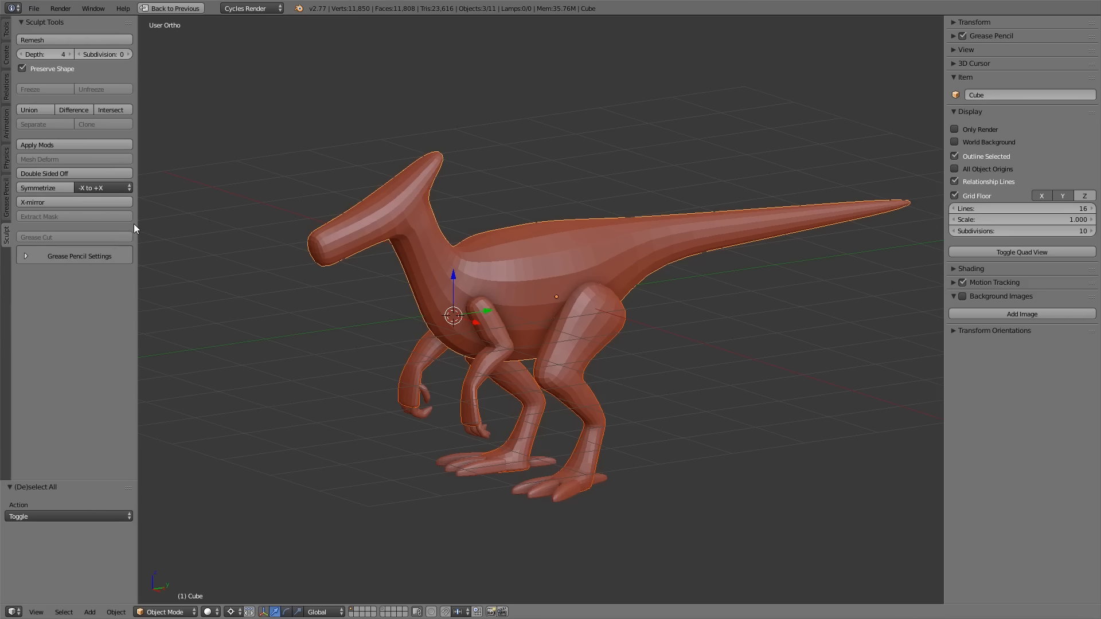
click(78, 145)
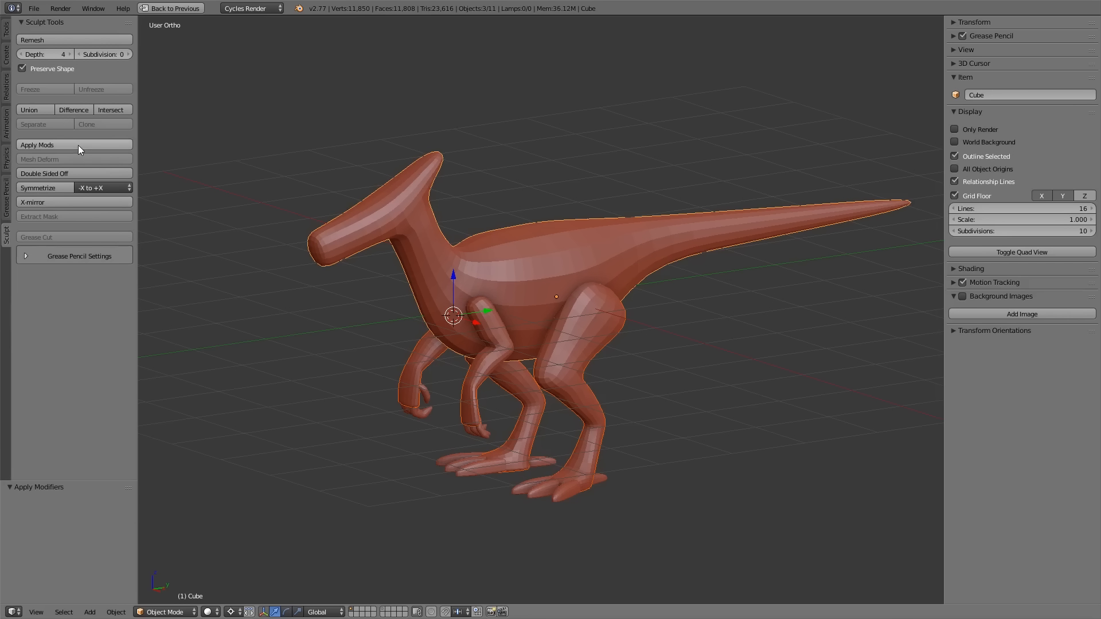
key(Tab)
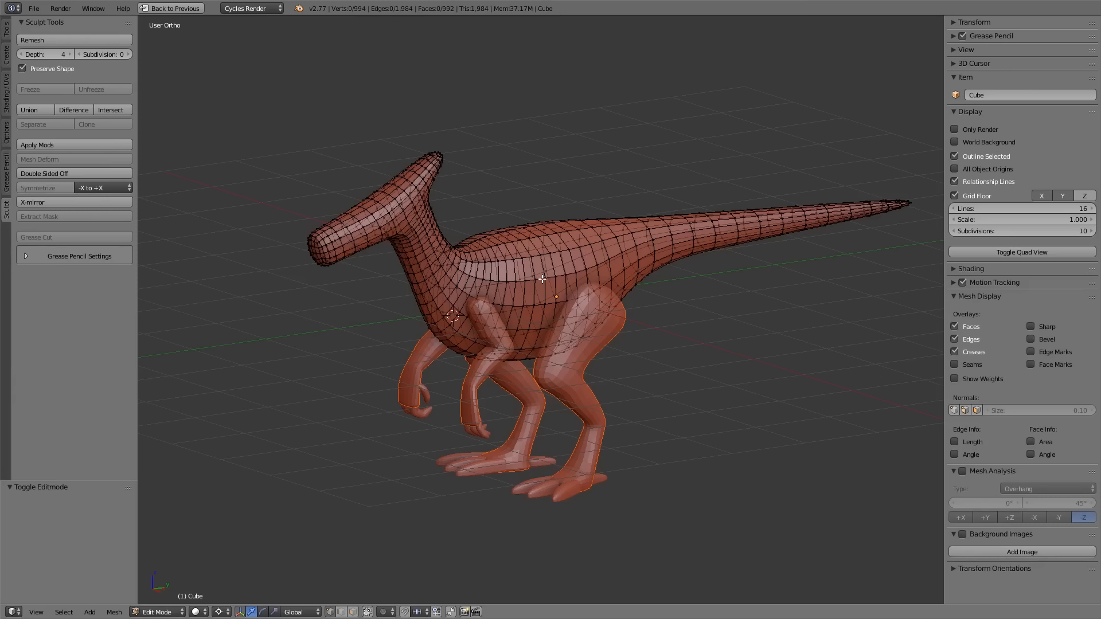
key(Tab)
click(339, 280)
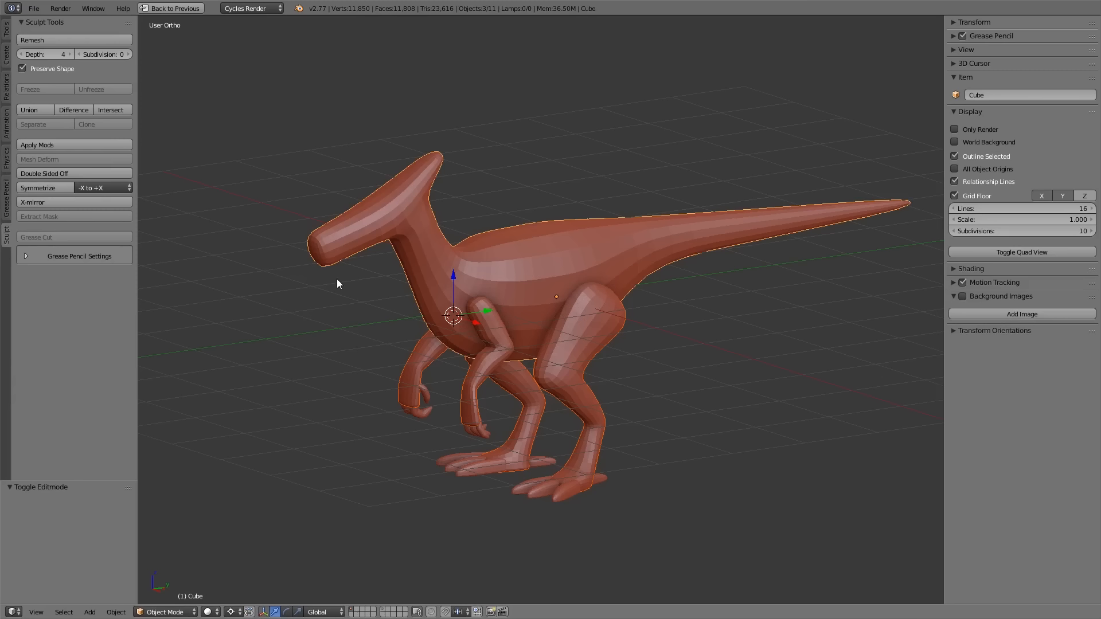
Reselect the legs, arms and body, with the body active, and merge them with a Boolean Union.
key(a)
right_click(582, 342)
shift+right_click(482, 326)
shift+right_click(538, 262)
click(37, 110)
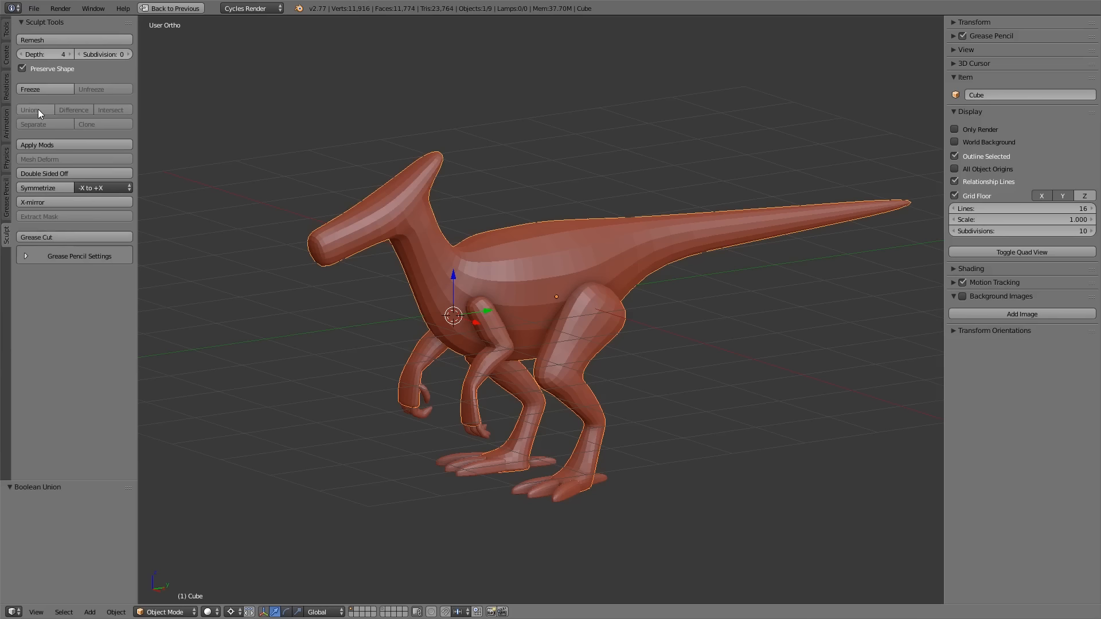
Fly through the inside of the merged body to examine how the arms and legs connect to it.
scroll(549, 313, up, 2)
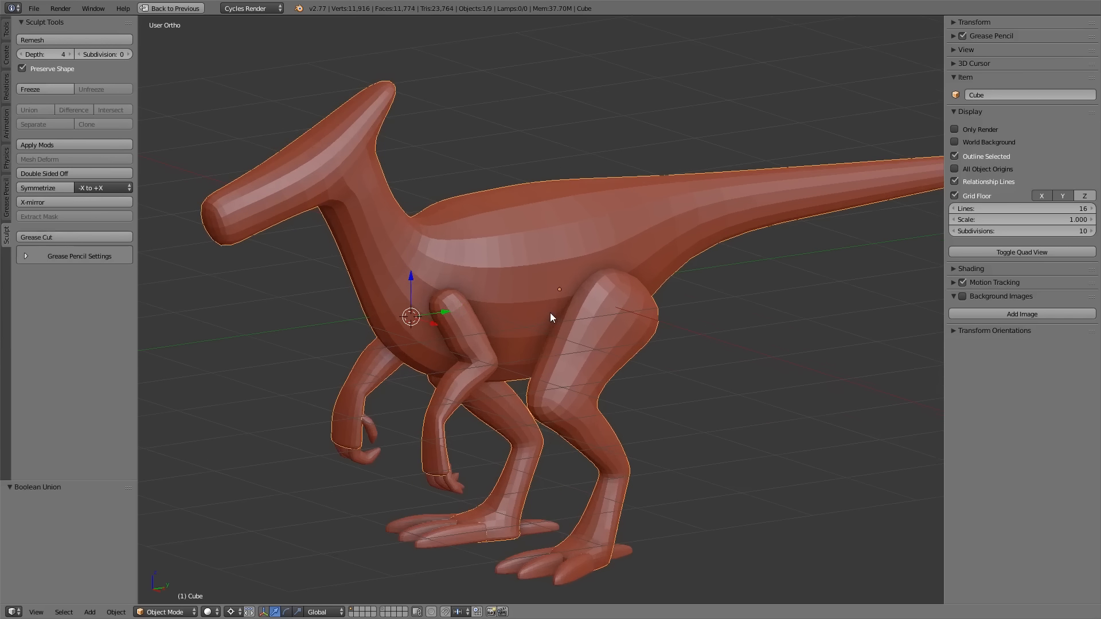
key(KP_5)
key(Tab)
key(Tab)
scroll(511, 285, up, 2)
key(shift+f)
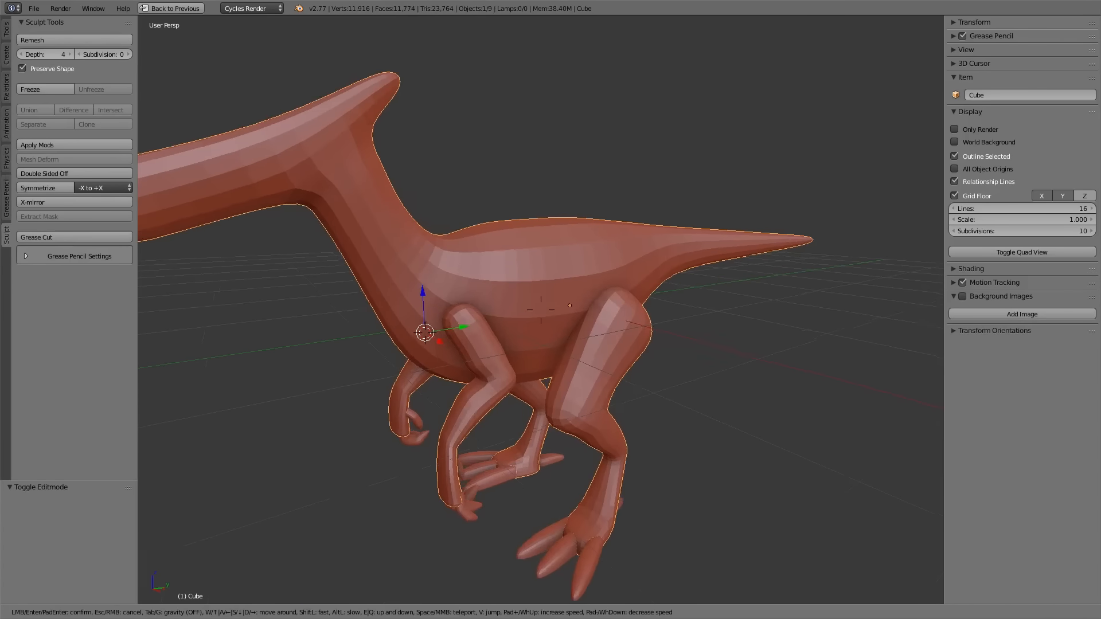
key(w)
key(a)
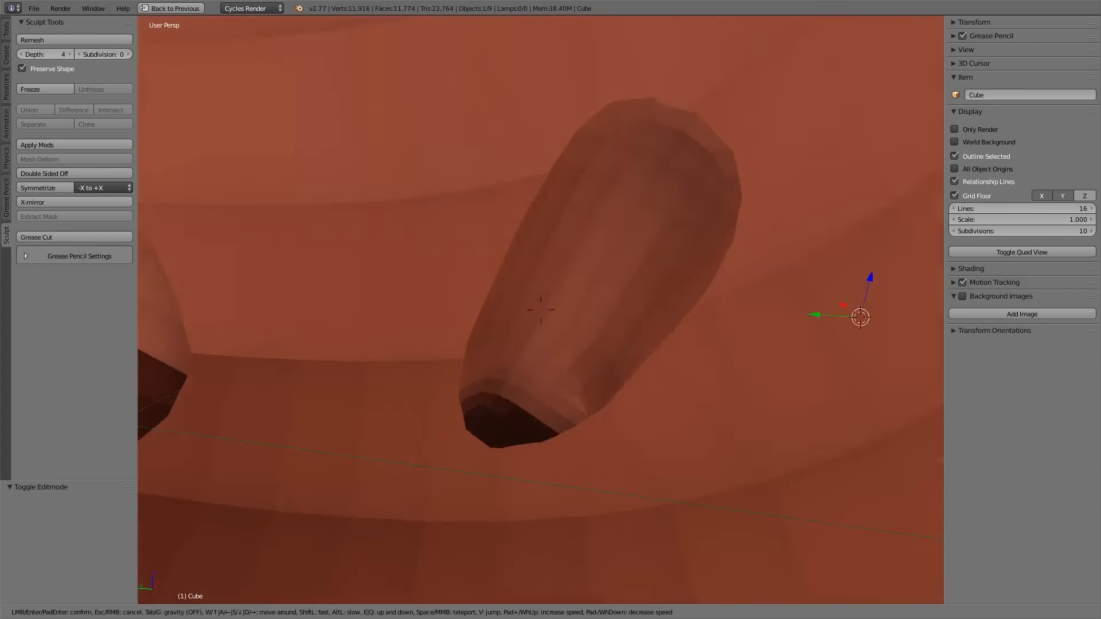
key(d)
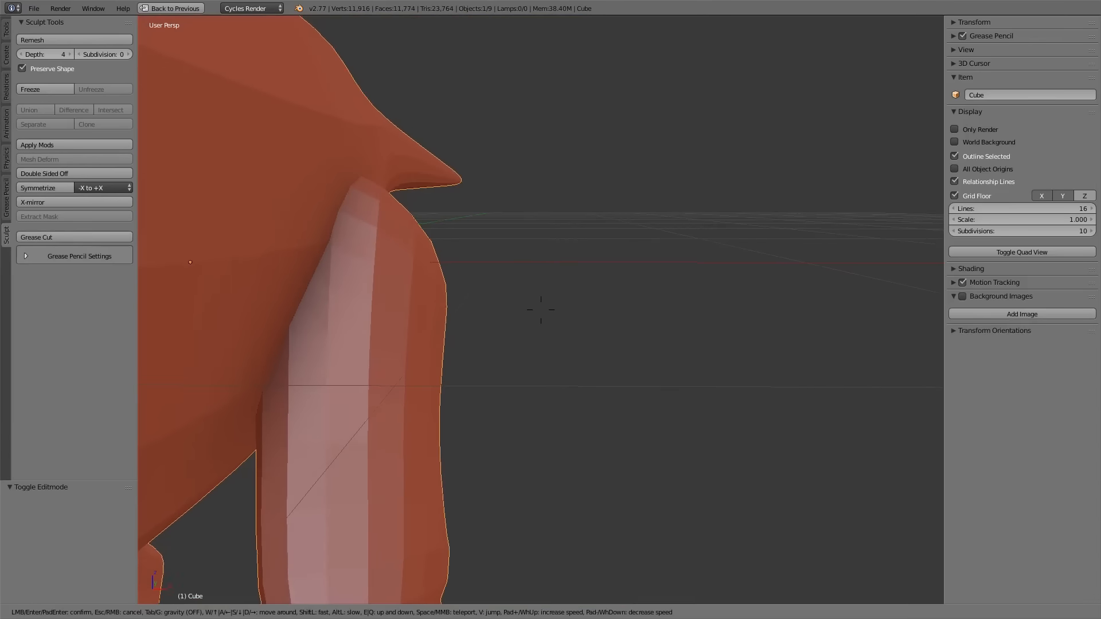
key(a)
right_click(541, 309)
scroll(541, 310, down, 1)
scroll(542, 310, down, 2)
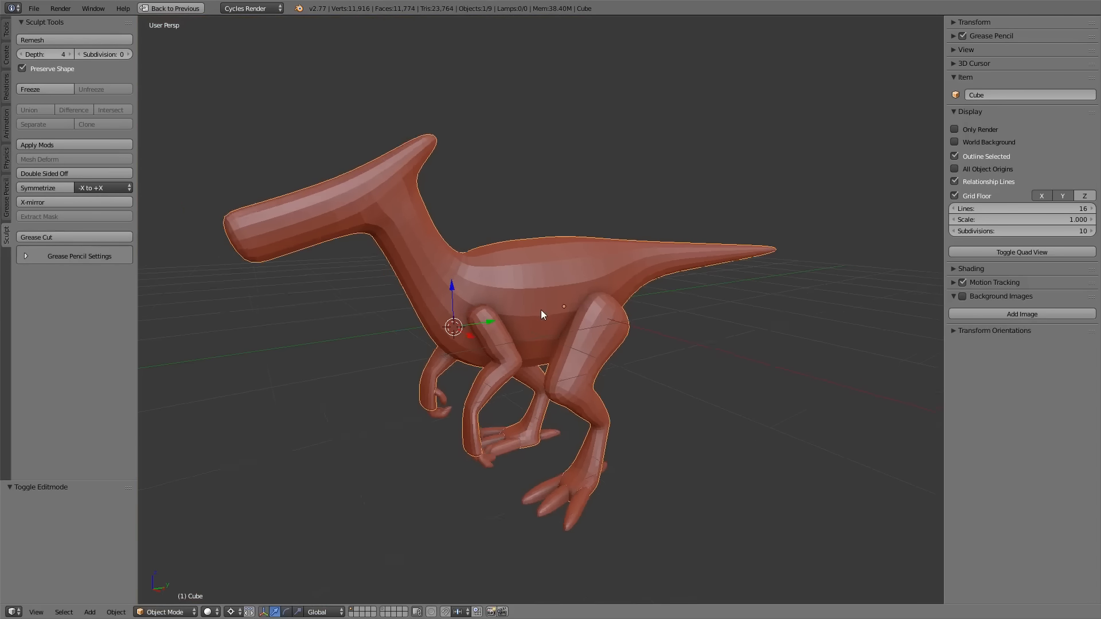
key(KP_5)
scroll(542, 310, down, 4)
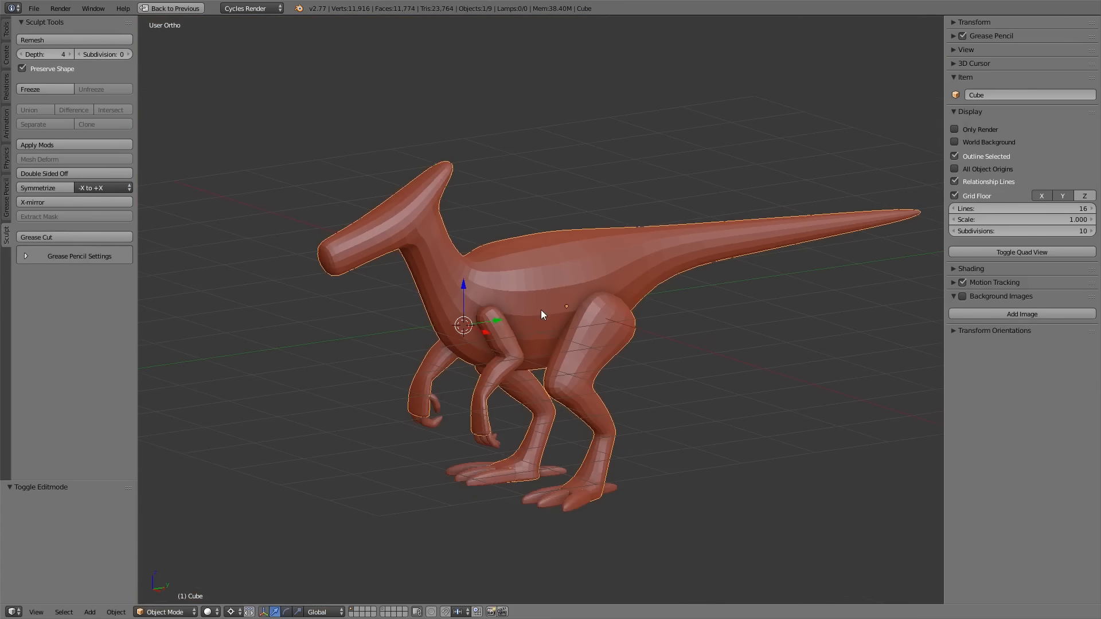
Display only renderable geometry in the viewport and switch the merged dinosaur to Sculpt Mode.
click(974, 127)
key(g)
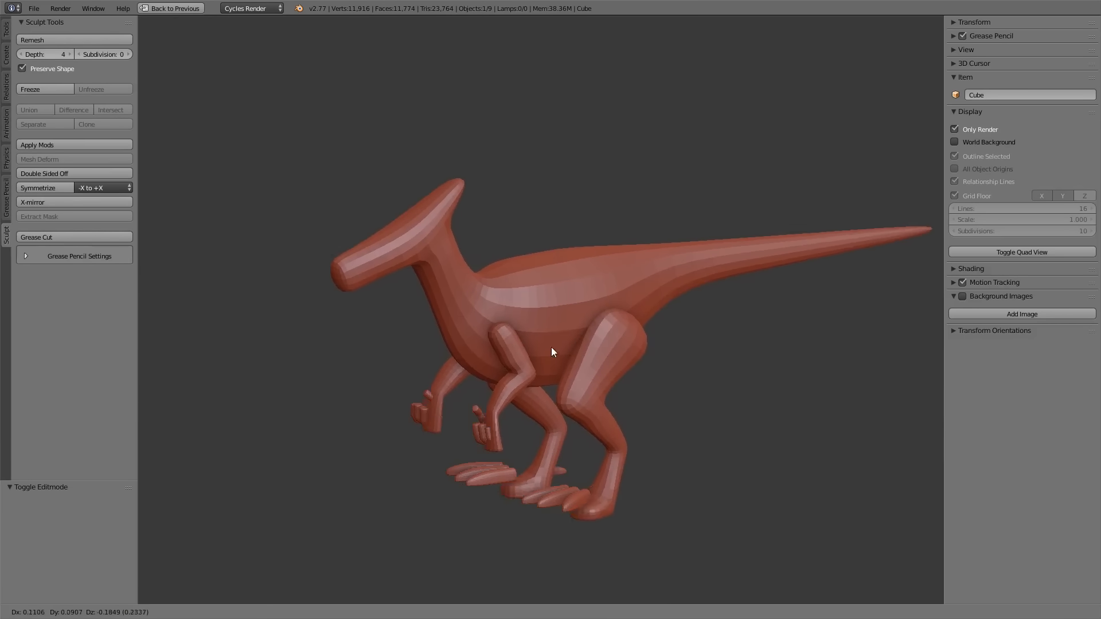
right_click(551, 350)
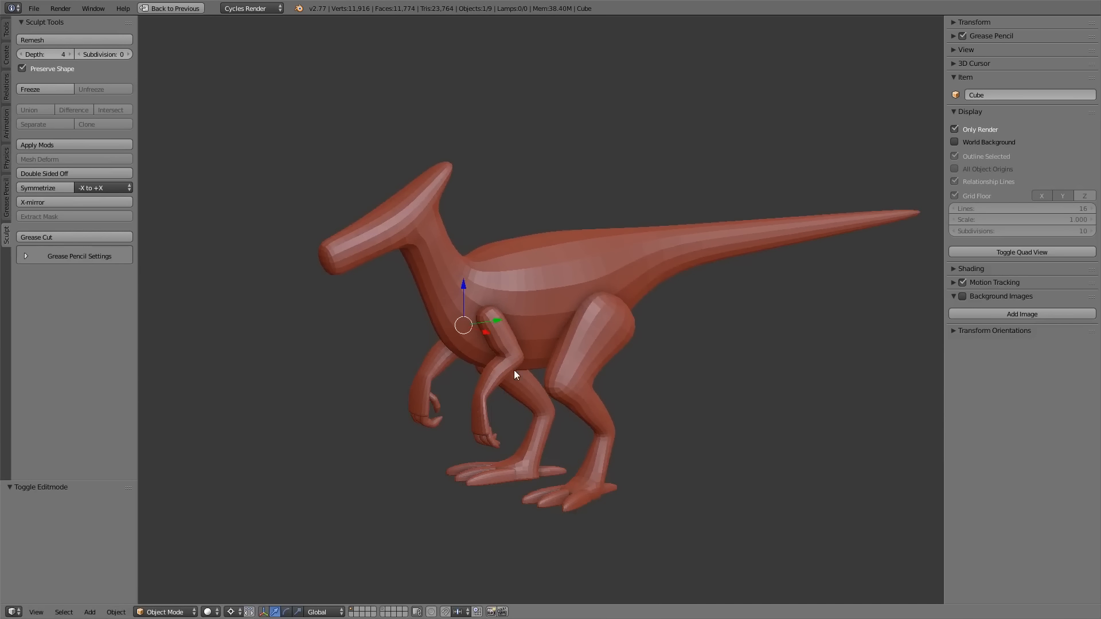
scroll(516, 338, up, 3)
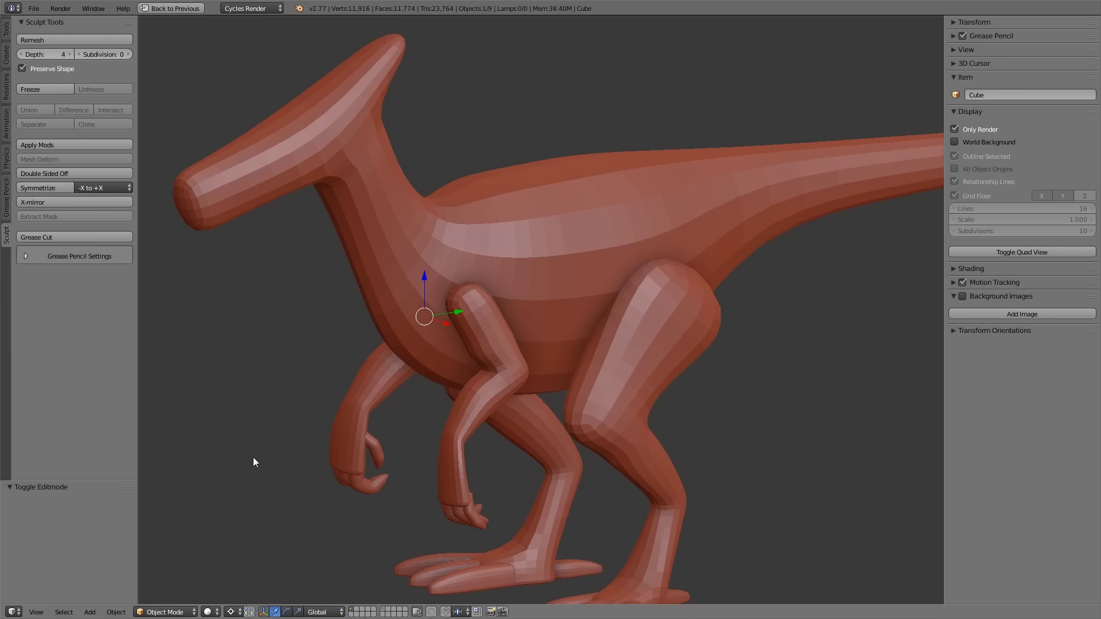
click(172, 612)
click(191, 572)
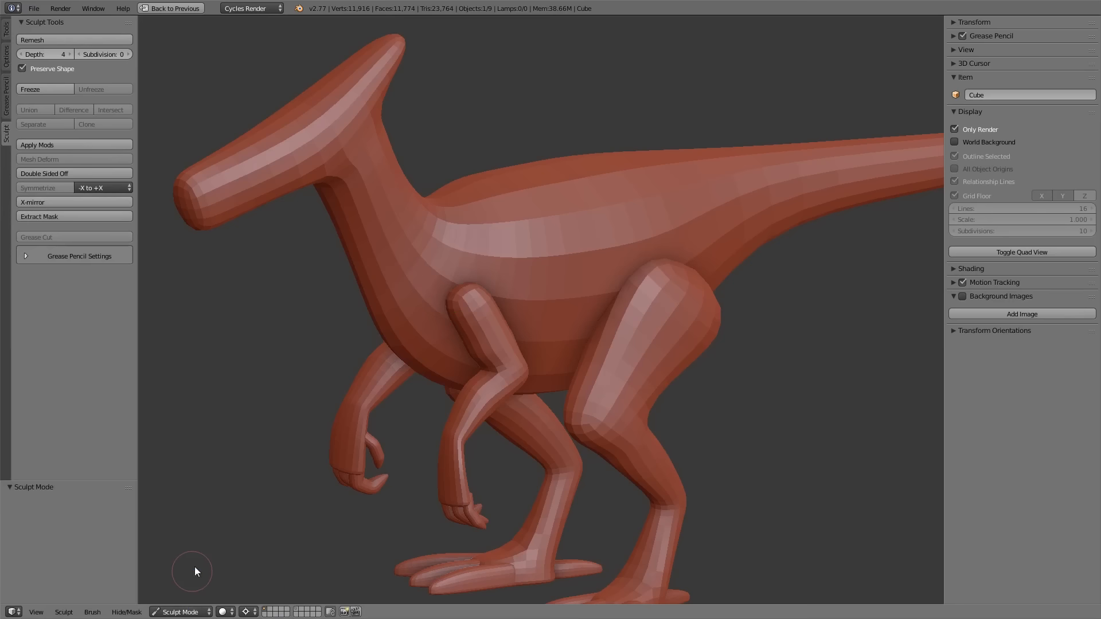
Look through the available sculpt brushes and try the radius and strength adjustments of the SculptDraw brush.
click(6, 30)
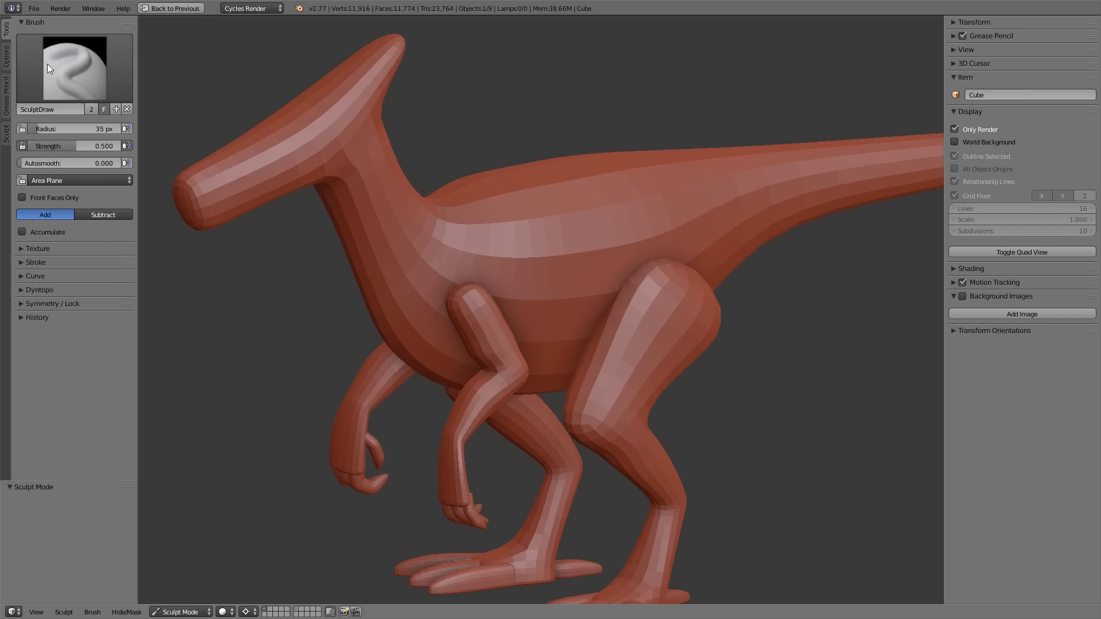
click(89, 78)
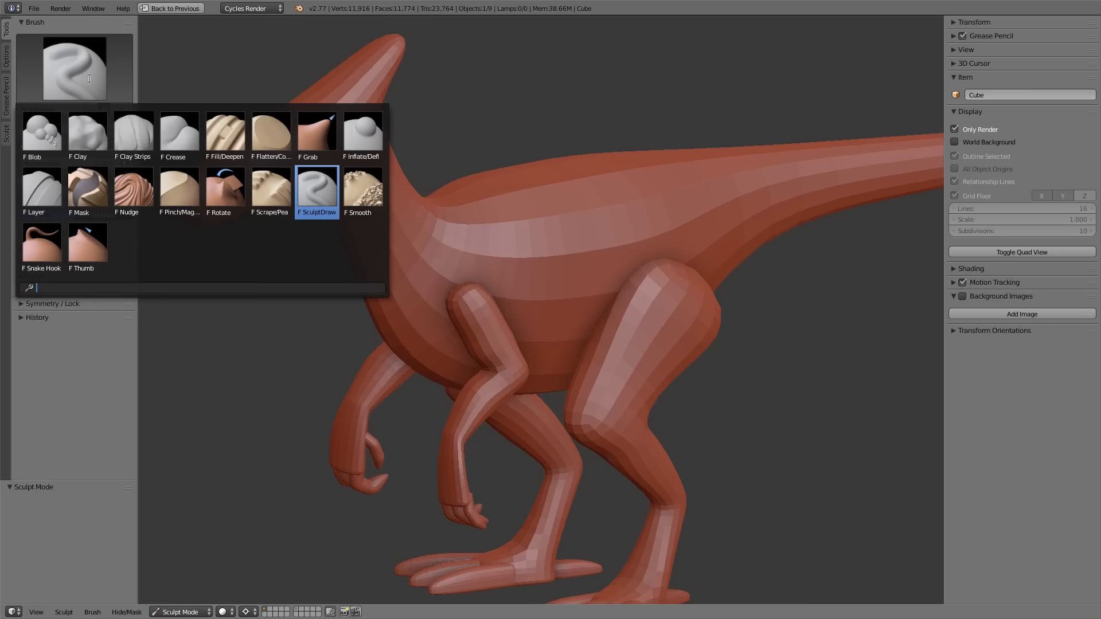
click(89, 78)
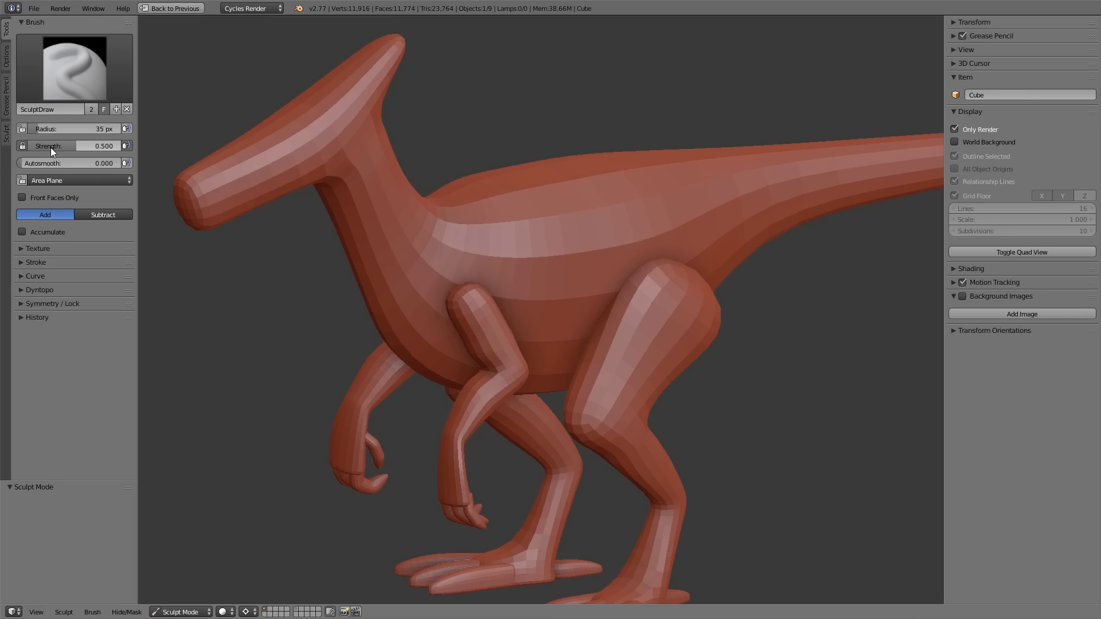
key(f)
click(398, 284)
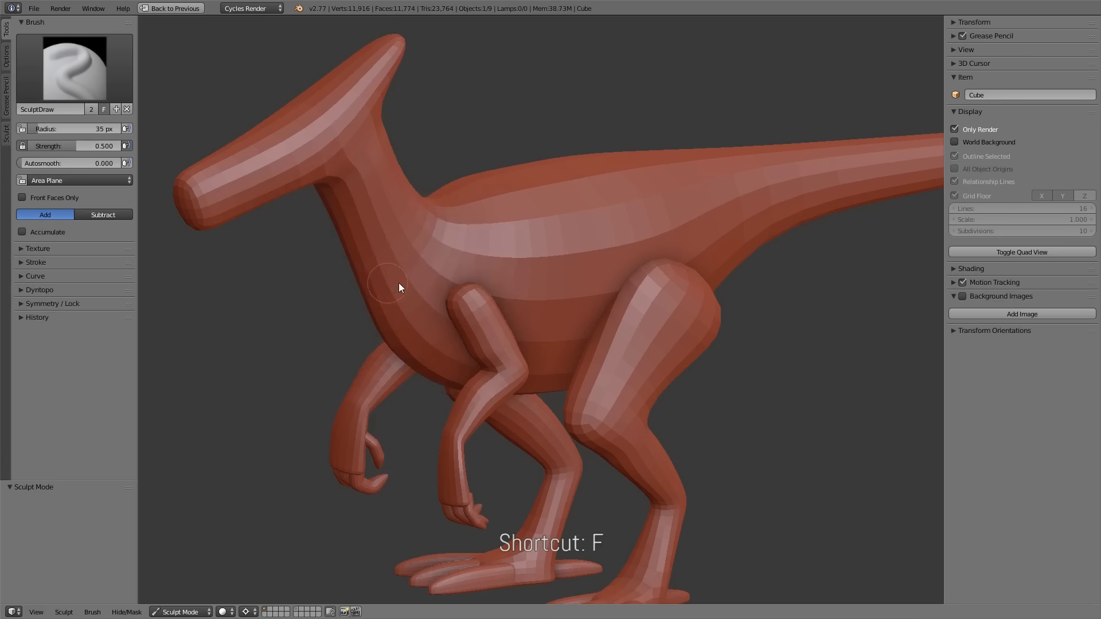
key(shift+f)
click(378, 279)
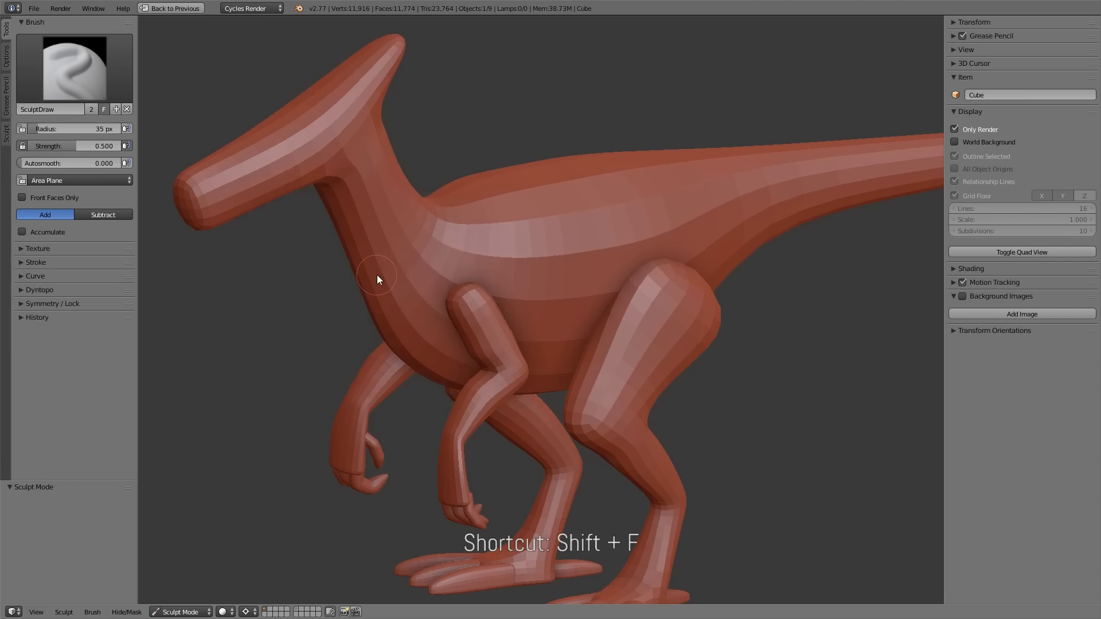
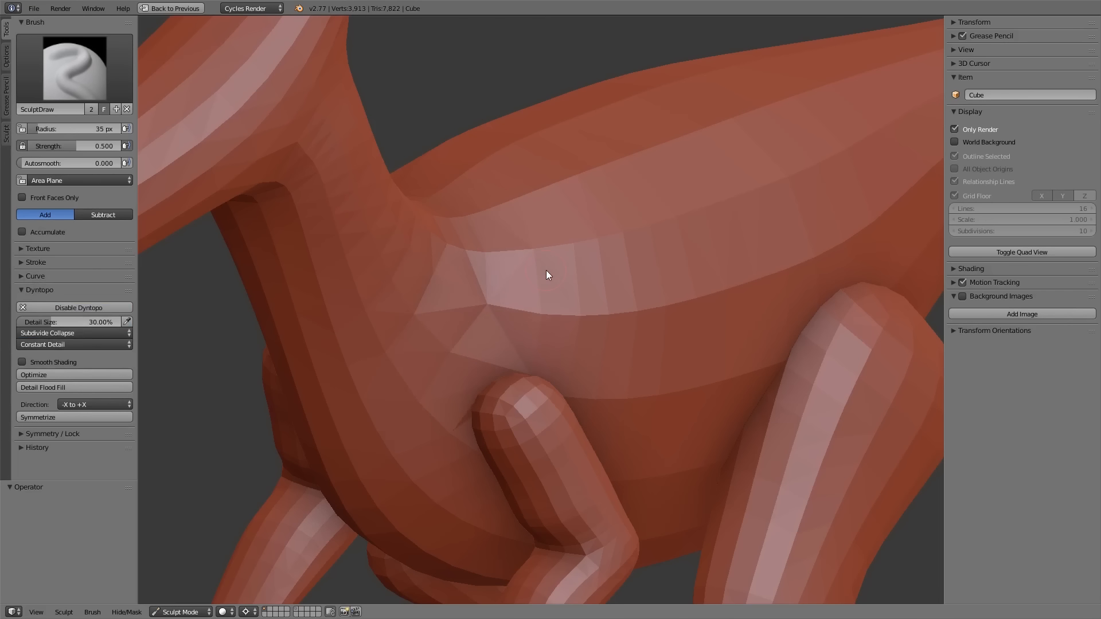
Undo the last stroke and try sculpting the shoulder with the constant detail size set to 10%.
key(ctrl+z)
click(47, 322)
text(10)
key(Return)
drag(439, 359, 499, 259)
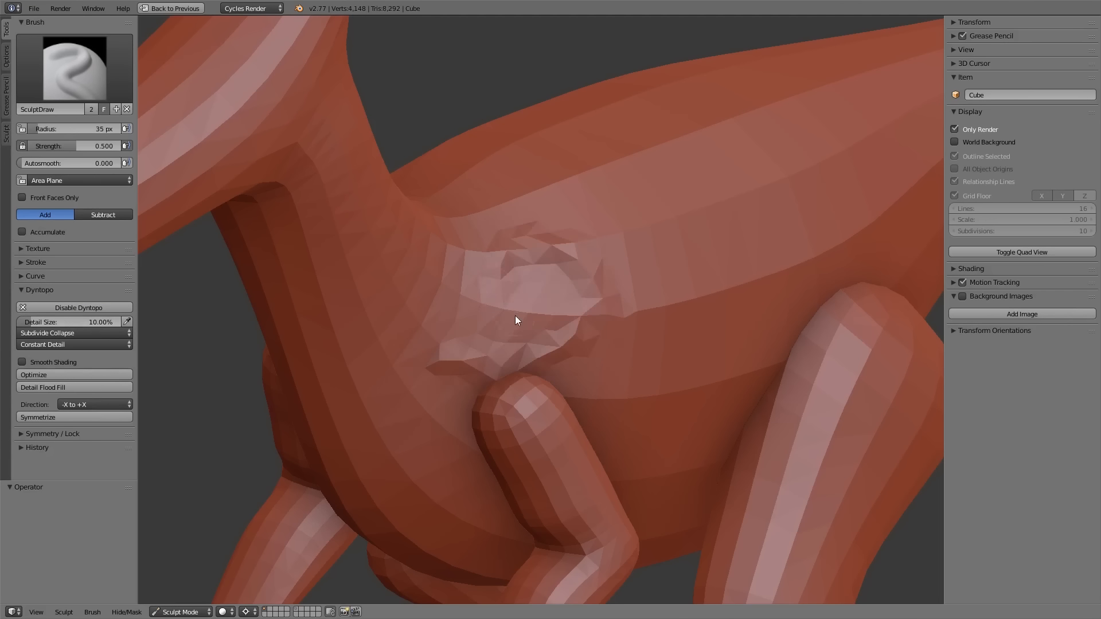
scroll(515, 315, up, 5)
scroll(581, 332, up, 3)
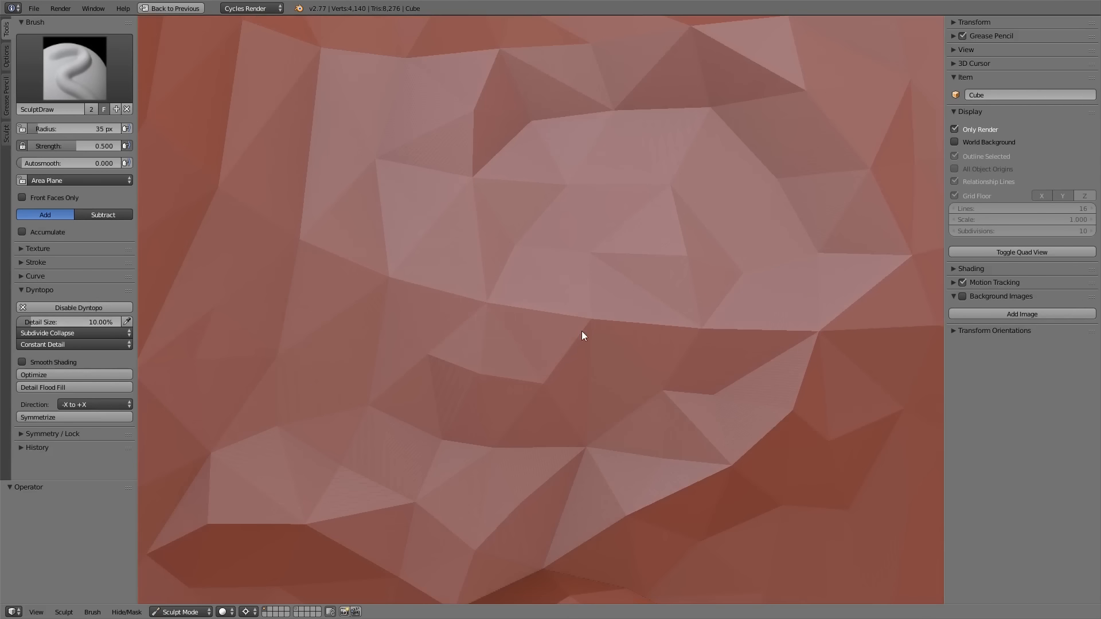
scroll(511, 318, down, 6)
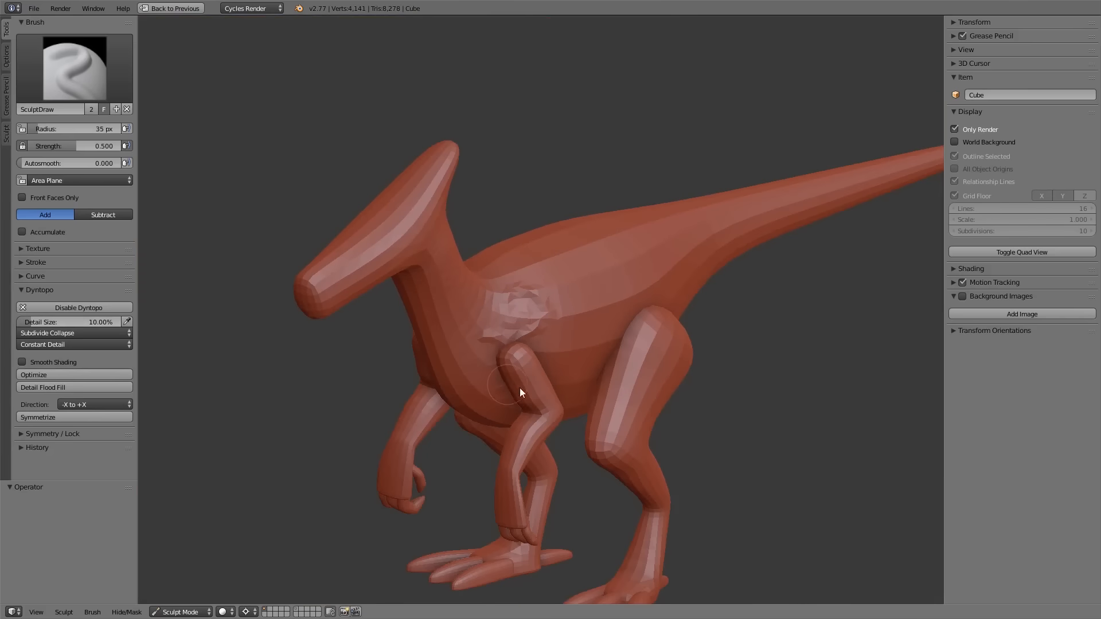
Try another stroke on the dinosaur's flank, and undo the test strokes on the body.
drag(603, 329, 600, 263)
key(ctrl+z)
key(ctrl+z)
key(ctrl+z)
key(ctrl+z)
scroll(512, 331, up, 5)
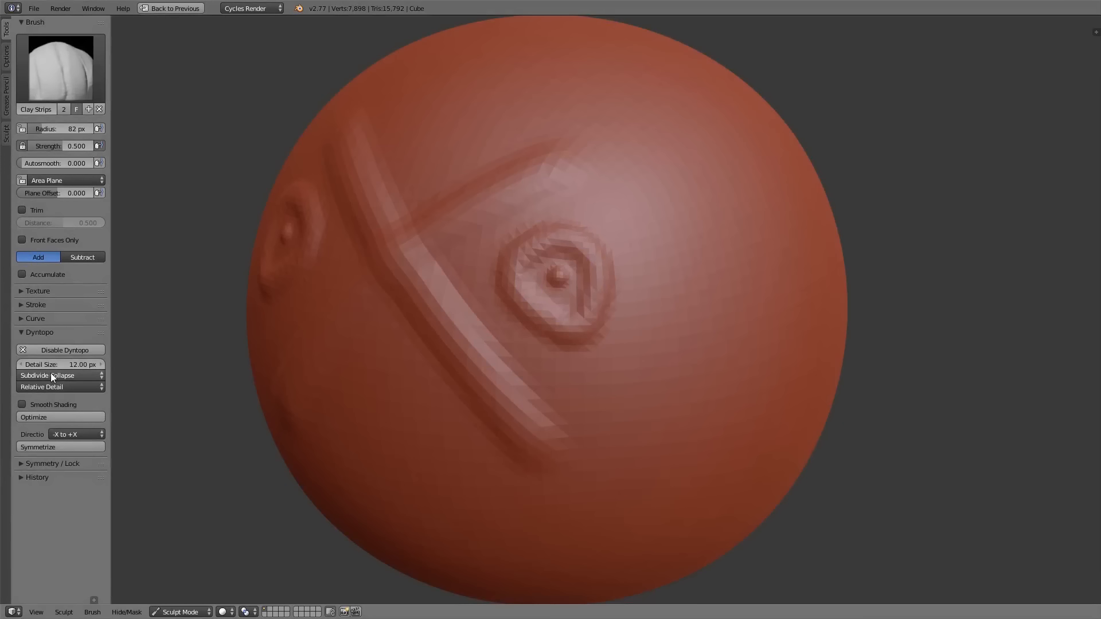
On the practice sphere, set the detail refine method to Subdivide Edges and sculpt clay strips around the ringed bump.
click(50, 376)
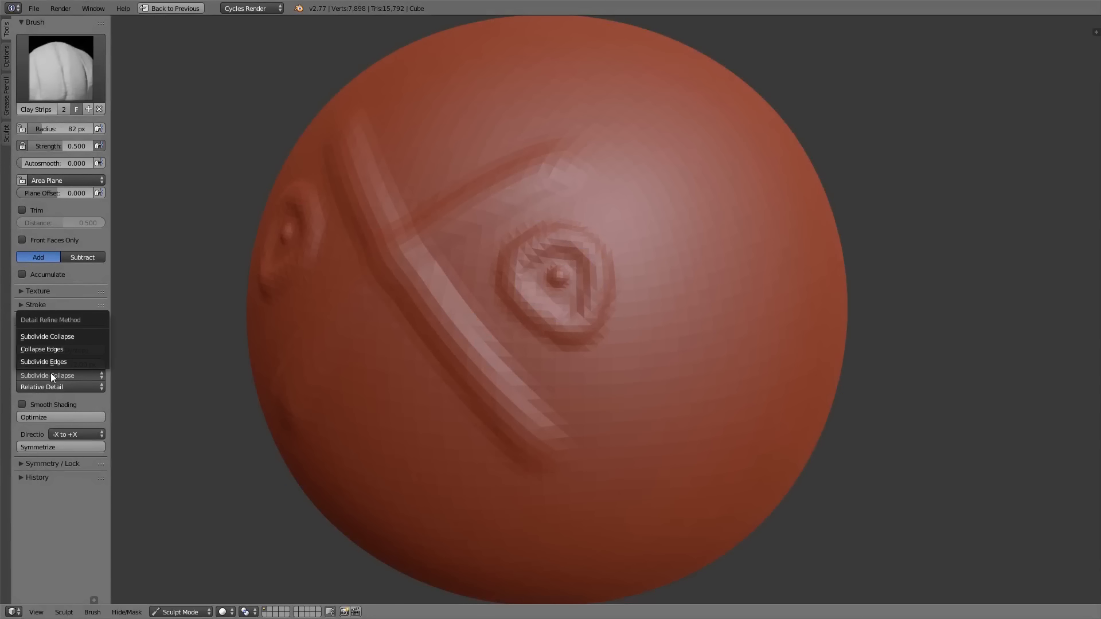
click(47, 361)
mouse_move(619, 389)
mouse_down()
mouse_move(644, 354)
mouse_move(623, 248)
mouse_up()
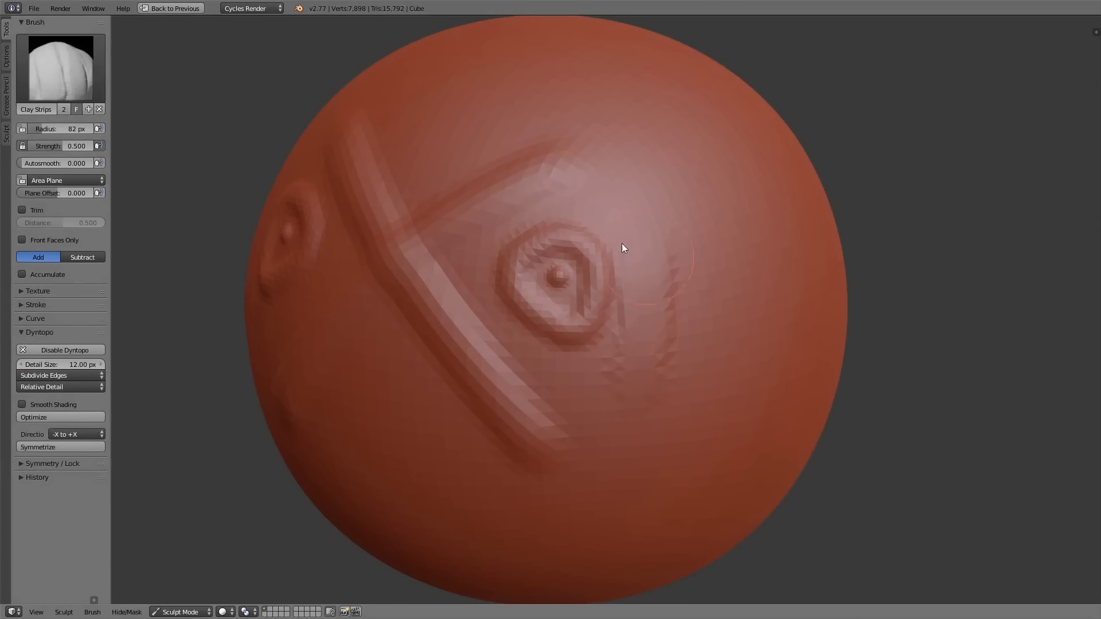
mouse_move(457, 295)
mouse_down()
mouse_move(553, 438)
mouse_move(706, 379)
mouse_move(716, 249)
mouse_move(682, 202)
mouse_up()
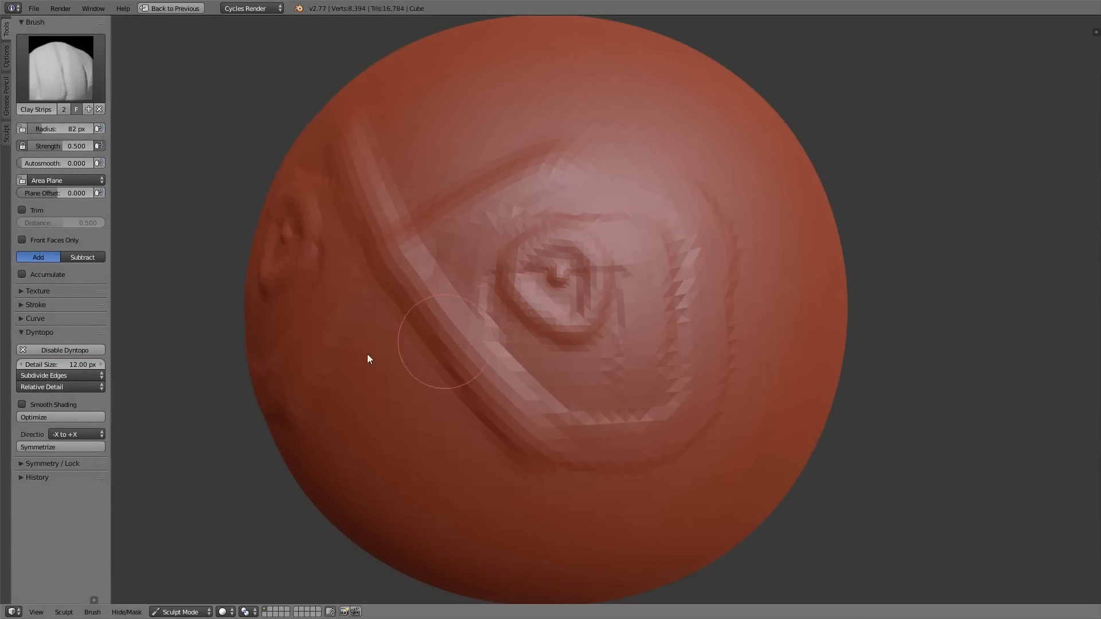
Change the detail refine method to Collapse Edges and sculpt over the ringed bump on the sphere.
click(57, 376)
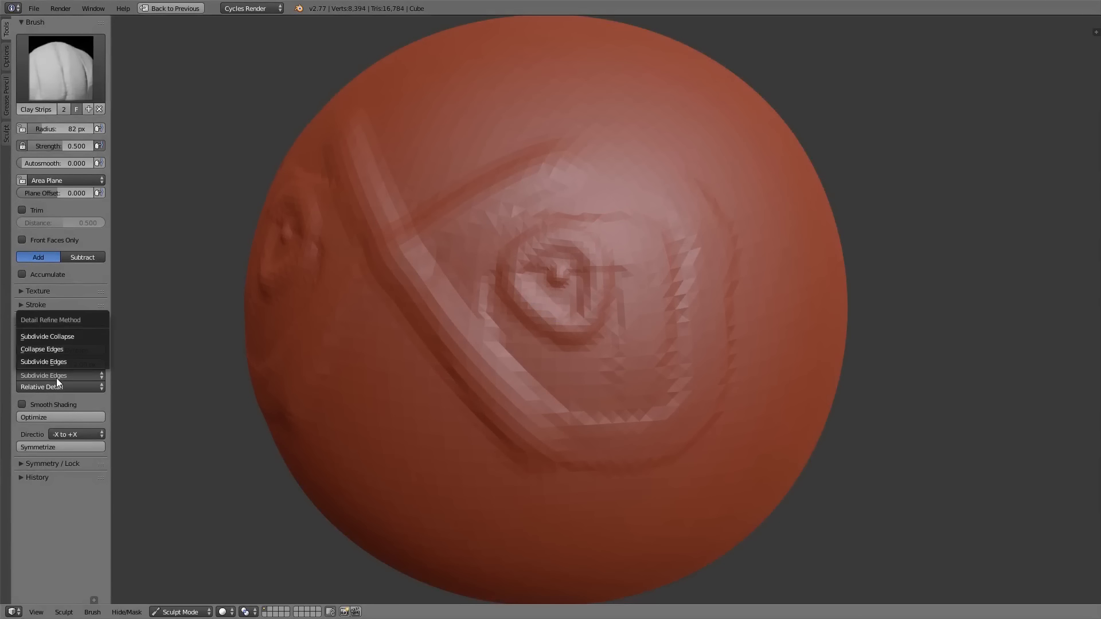
click(54, 347)
mouse_move(538, 266)
mouse_down()
mouse_move(573, 301)
mouse_move(529, 249)
mouse_move(642, 264)
mouse_move(578, 193)
mouse_up()
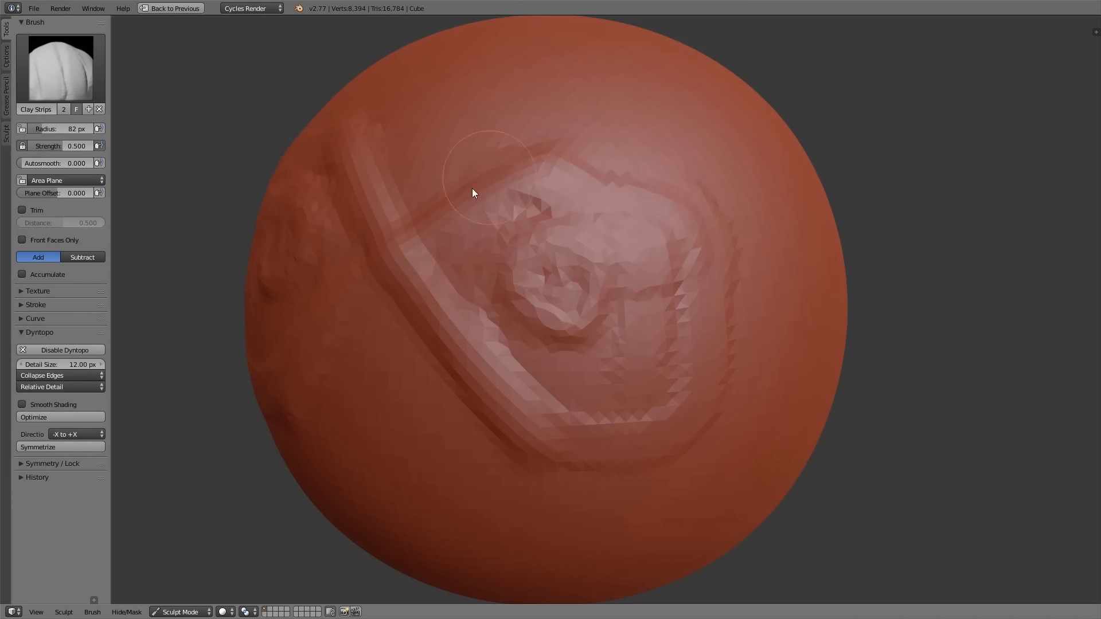
key(ctrl+z)
Change the detail refine method to Subdivide Collapse and sculpt more strokes over the bump at different zoom levels.
click(57, 375)
click(58, 337)
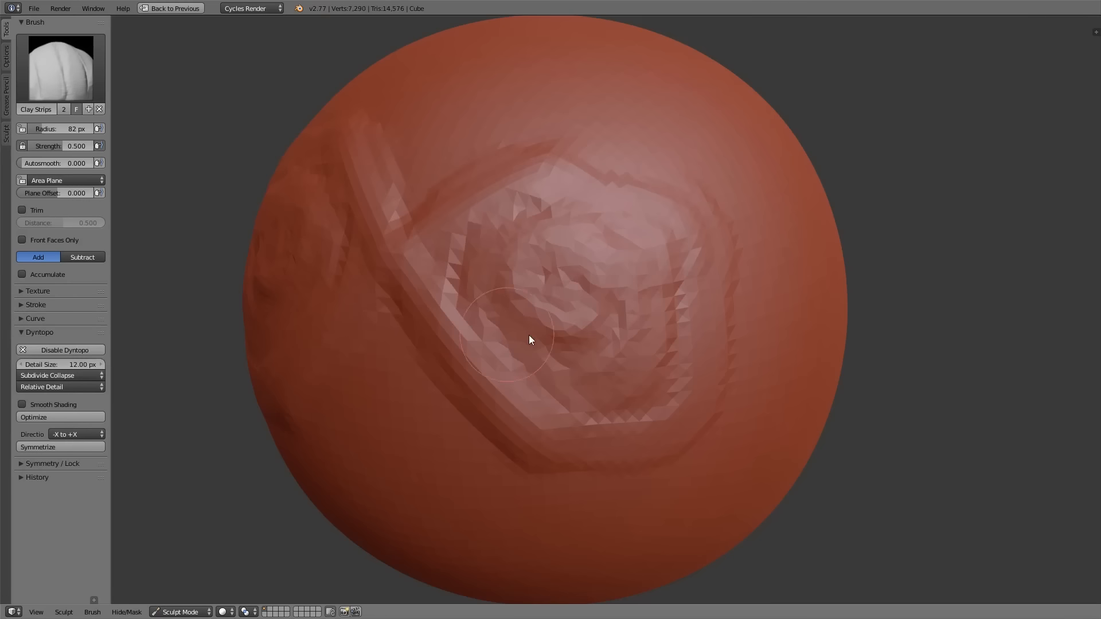
scroll(529, 334, up, 2)
scroll(592, 327, up, 5)
mouse_move(593, 328)
mouse_down()
mouse_move(545, 291)
mouse_move(608, 280)
mouse_move(597, 324)
mouse_up()
scroll(597, 325, down, 4)
scroll(596, 325, down, 3)
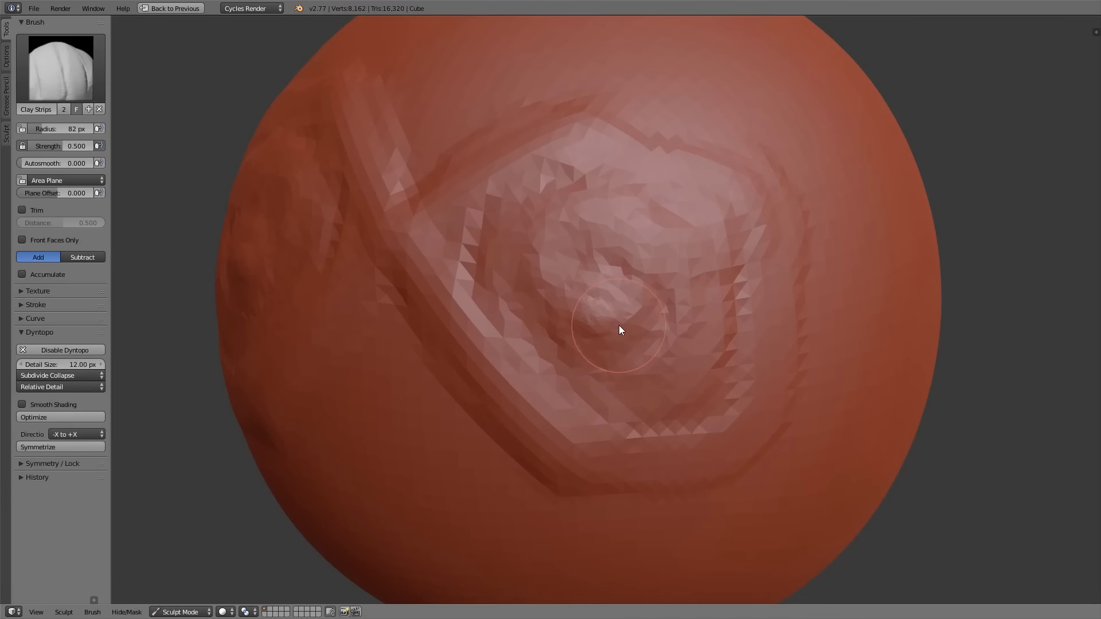
mouse_move(546, 296)
mouse_down()
mouse_move(622, 329)
mouse_move(568, 342)
mouse_move(631, 327)
mouse_move(596, 325)
mouse_move(609, 327)
mouse_move(601, 322)
mouse_move(595, 406)
mouse_move(465, 251)
mouse_move(703, 207)
mouse_move(686, 420)
mouse_move(713, 418)
mouse_move(568, 283)
mouse_move(585, 216)
mouse_up()
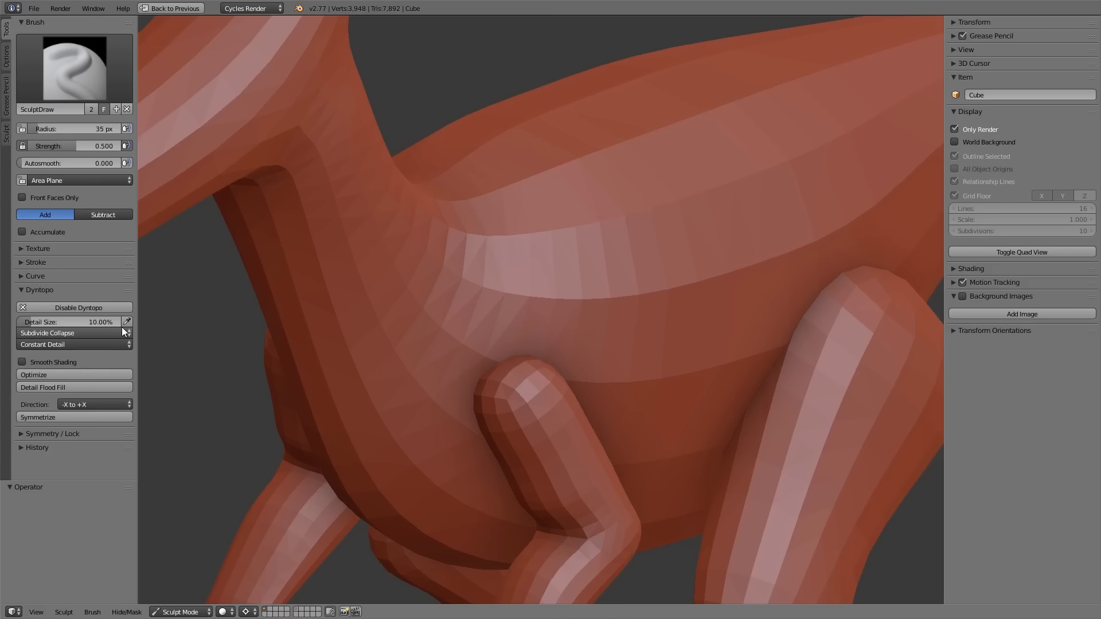
Back on the dinosaur, sample the dynamic topology detail size from the upper part of the near arm.
click(127, 321)
click(509, 402)
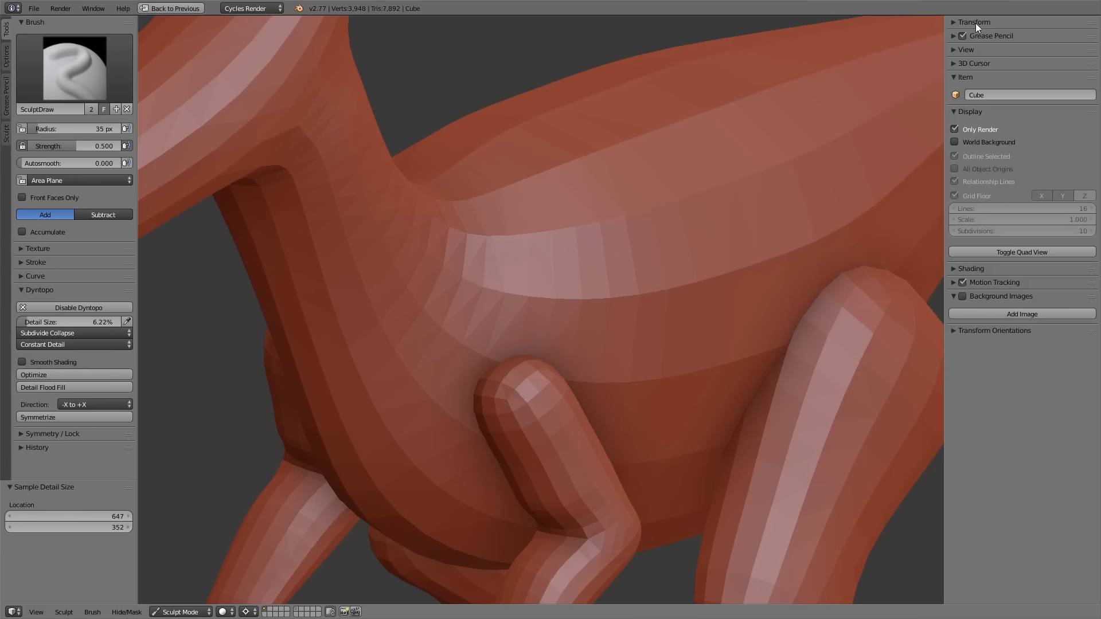
Set the constant detail size to 5%, try a stroke across the shoulder and undo it.
mouse_move(652, 364)
middle_down()
mouse_move(594, 372)
mouse_move(574, 290)
middle_up()
click(91, 322)
text(5)
key(Return)
mouse_move(464, 241)
mouse_down()
mouse_move(509, 260)
mouse_move(540, 250)
mouse_up()
key(ctrl+z)
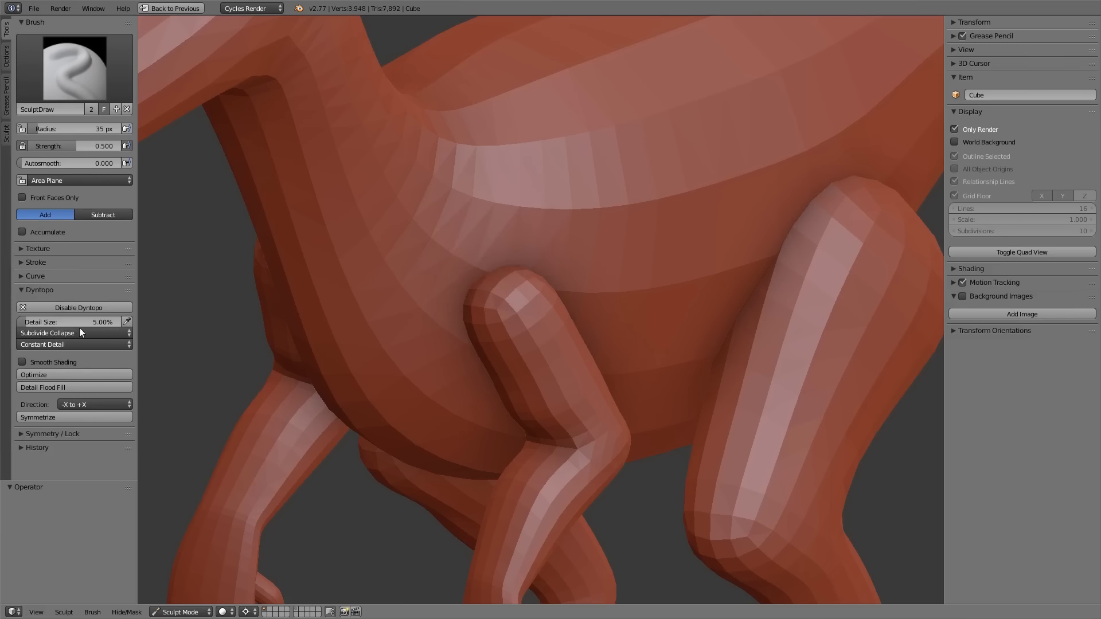
Sample the detail size from the body above the arm, and set the constant detail size to 8%.
click(127, 322)
click(551, 211)
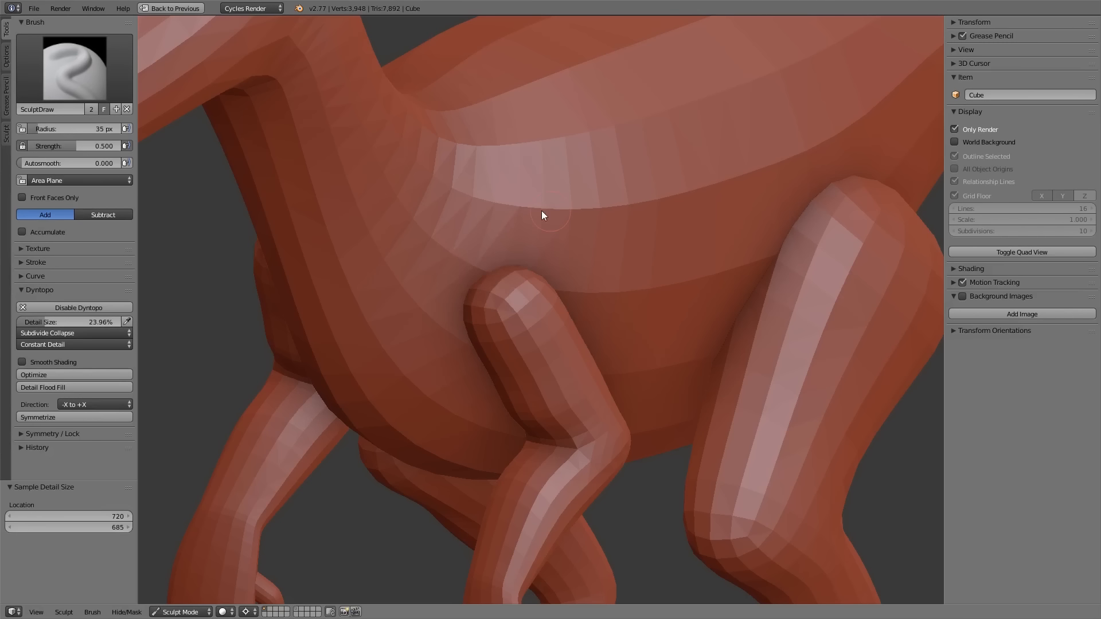
click(75, 322)
text(8)
key(Return)
Set the SculptDraw brush radius to 57 px and hide the last-operator settings.
scroll(516, 298, down, 3)
drag(502, 275, 513, 277)
click(513, 277)
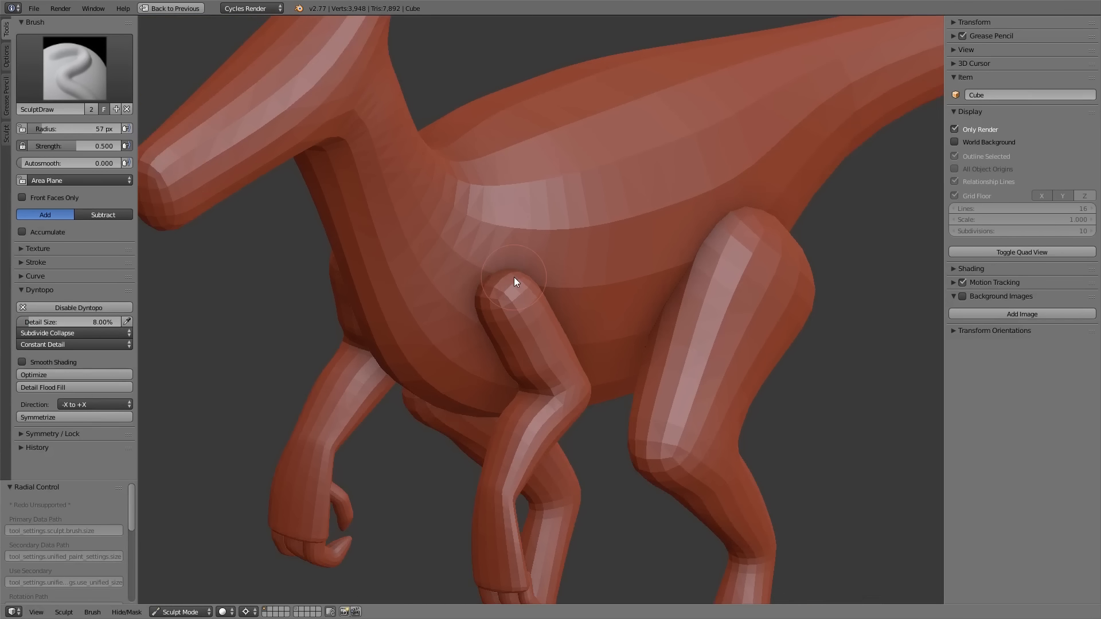
scroll(514, 277, up, 1)
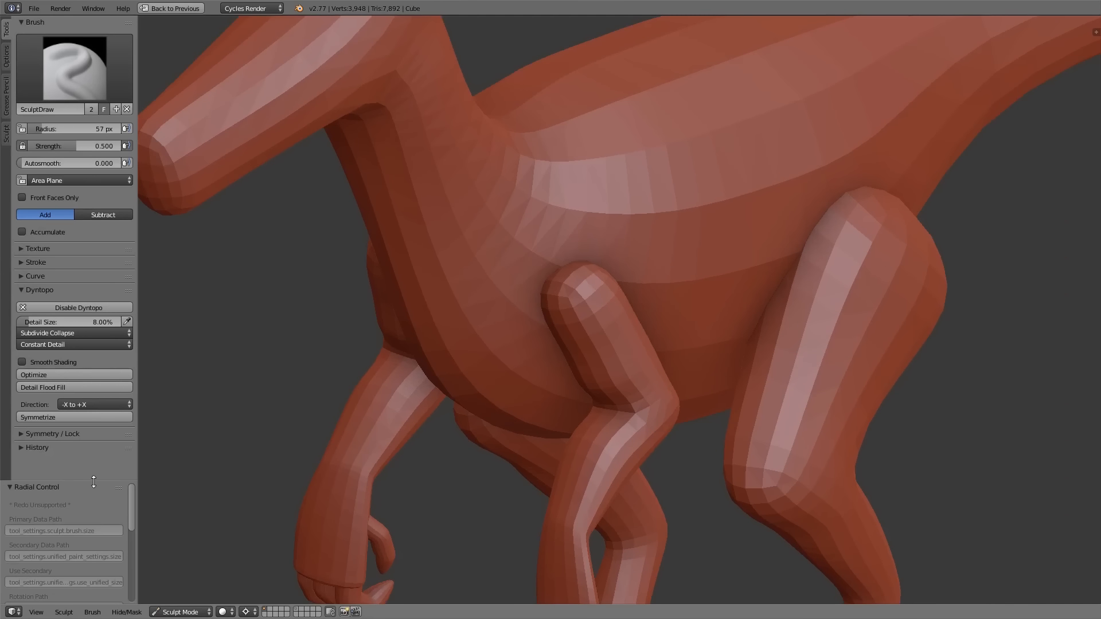
drag(94, 481, 93, 602)
scroll(512, 307, up, 1)
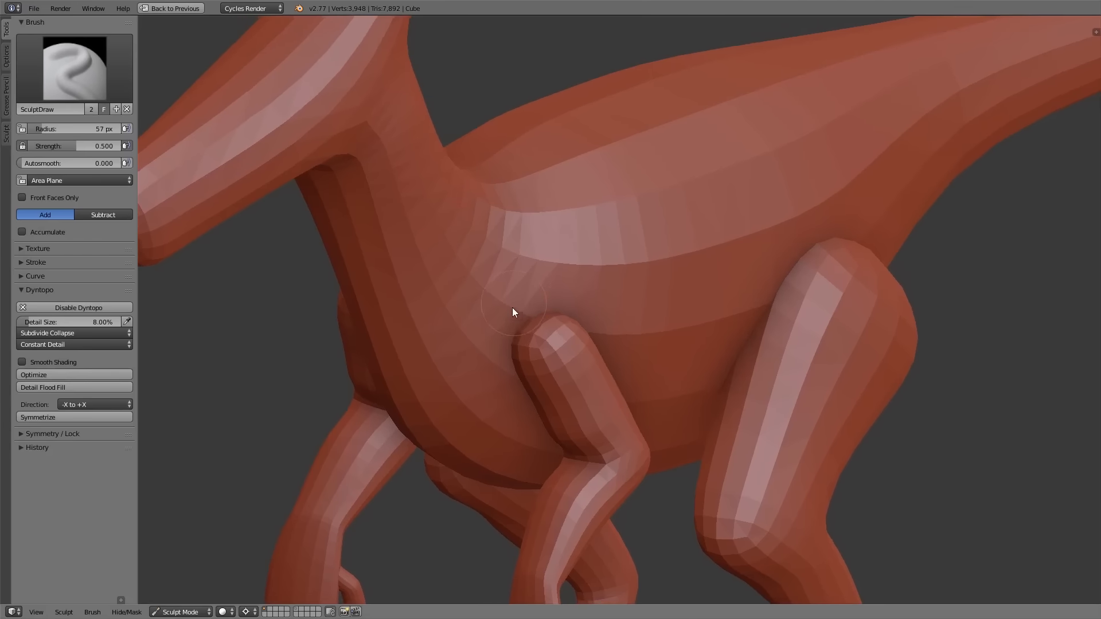
scroll(513, 338, down, 2)
middle_drag(518, 412, 476, 415)
scroll(498, 398, down, 1)
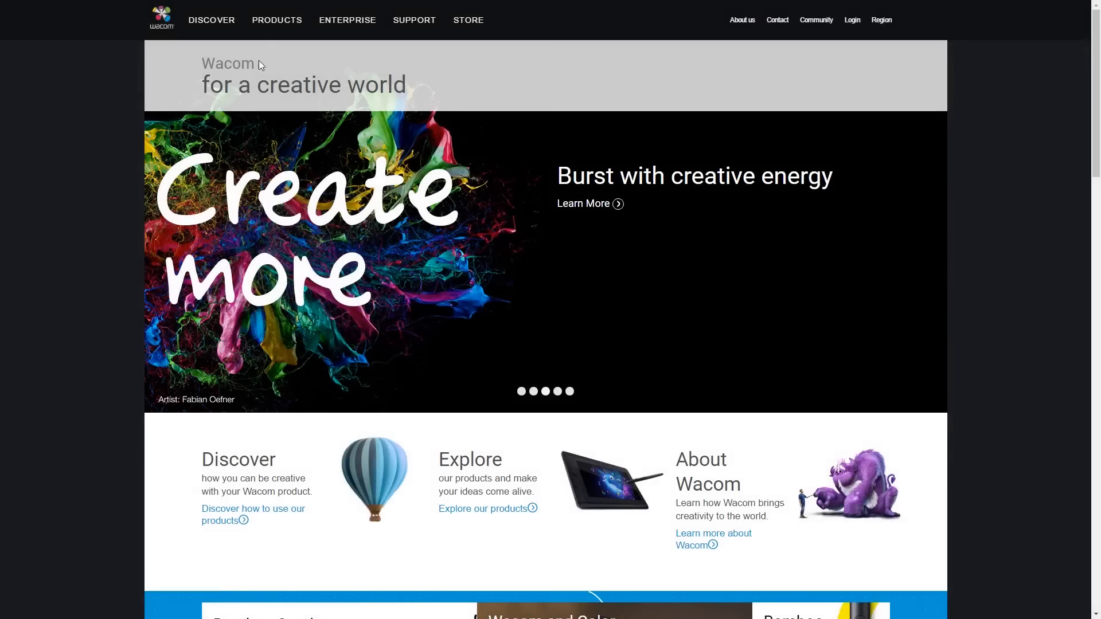
Open the Intuos Pro pen tablet page on the Wacom website and look over it.
click(275, 25)
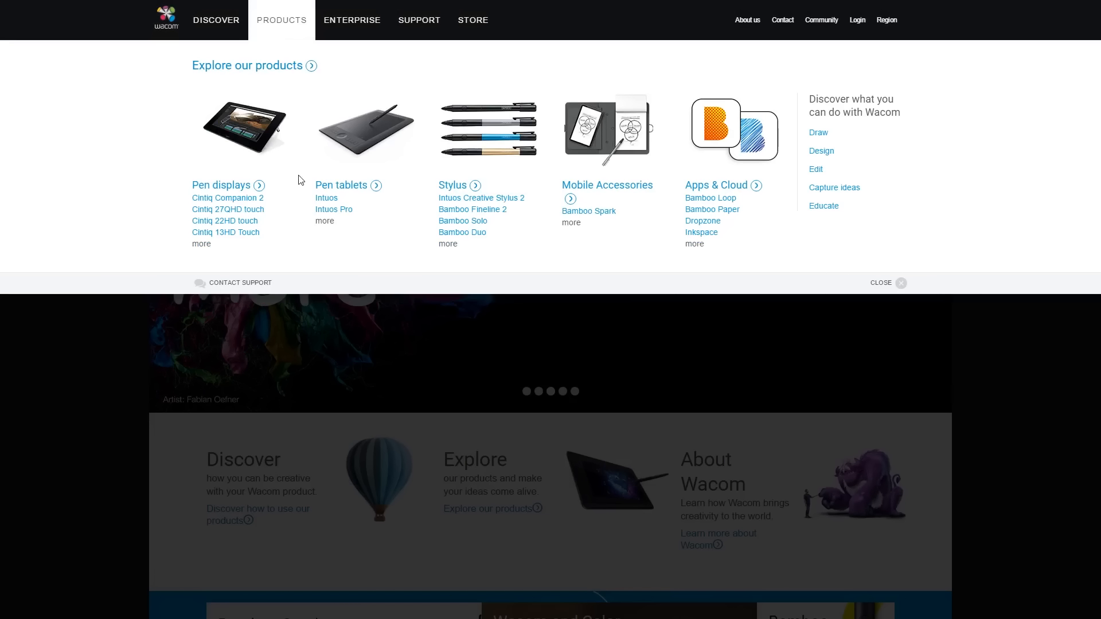
click(331, 210)
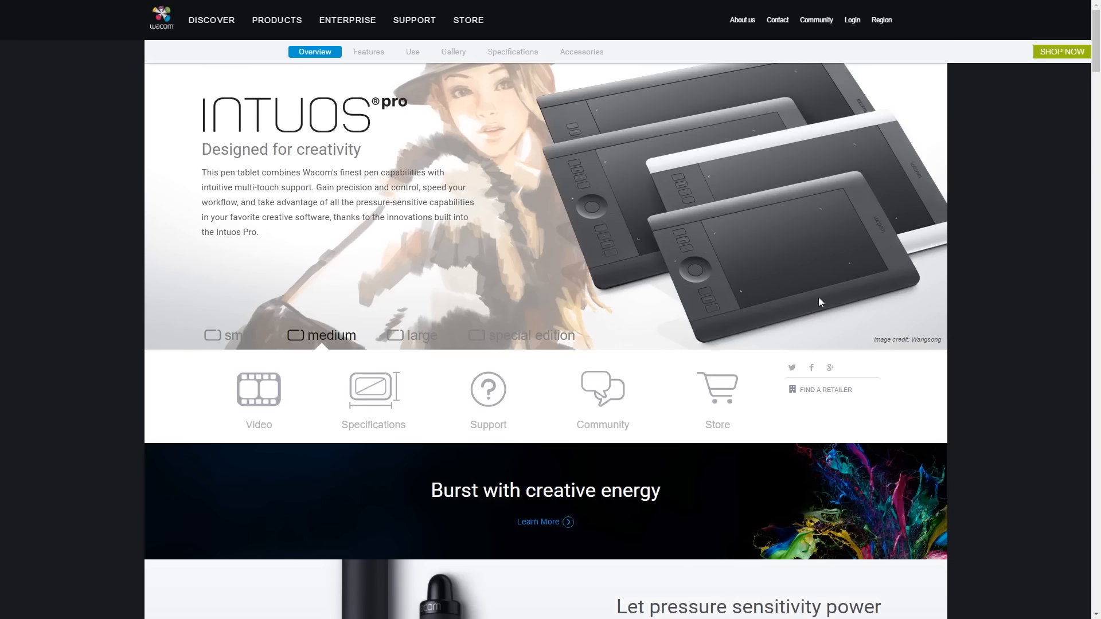
middle_click(1044, 250)
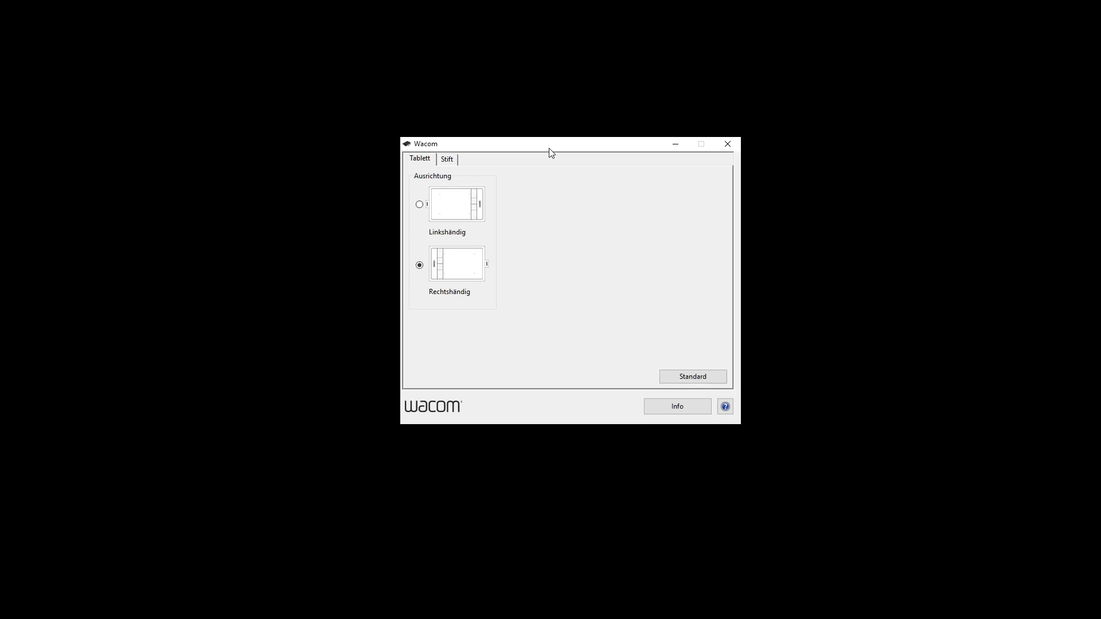
In the Wacom tablet settings, view the click options for the pen button assigned to Mittlerer Mausklick, leaving the assignment as it is.
click(449, 161)
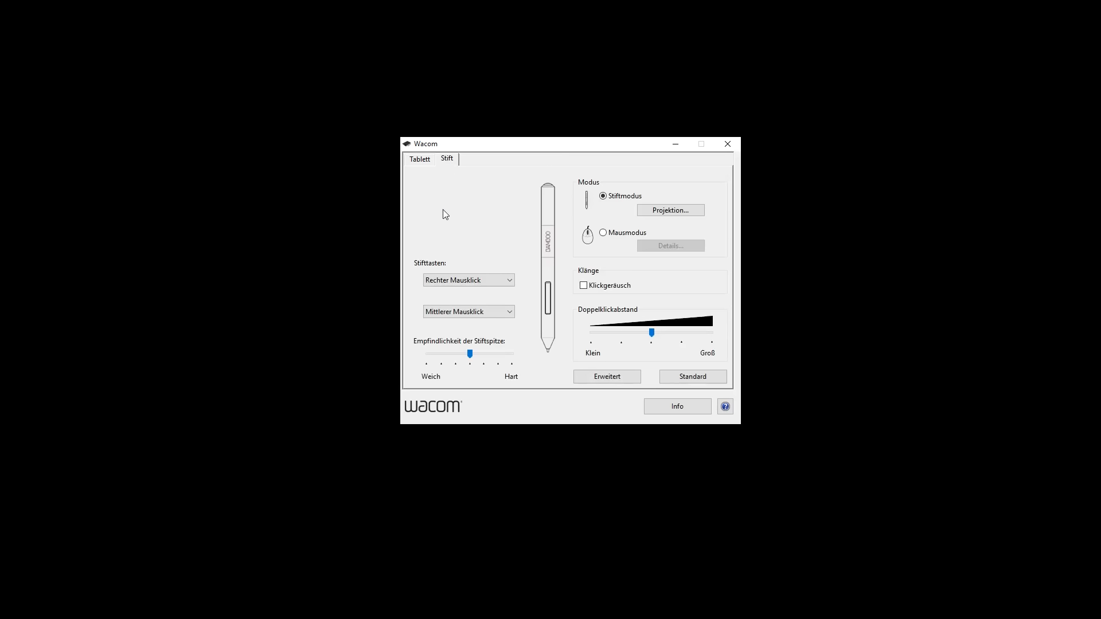
click(507, 315)
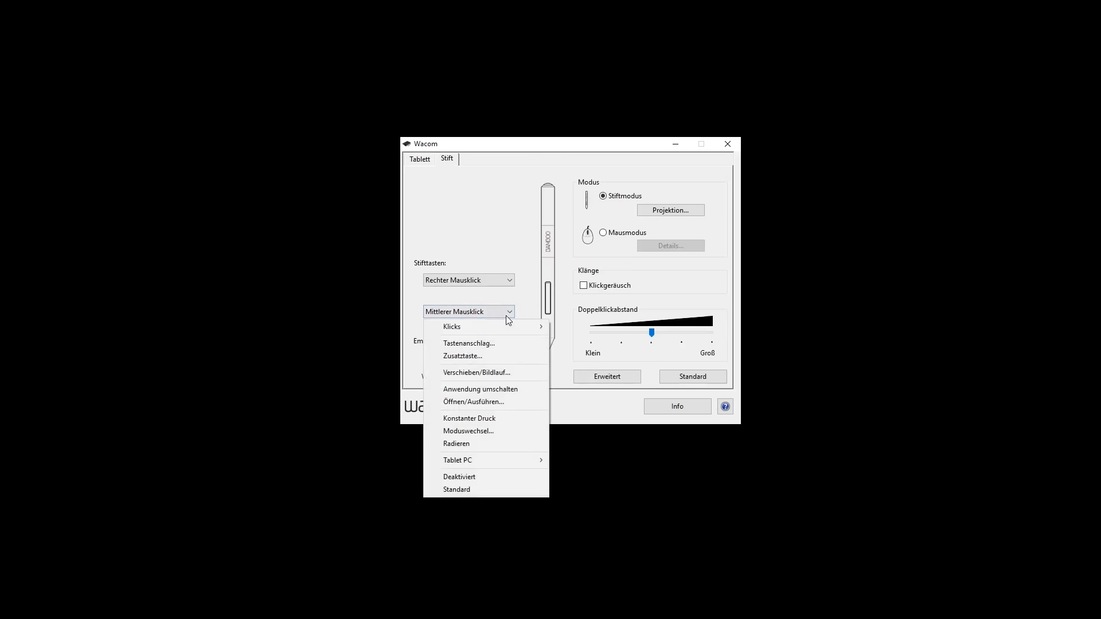
mouse_move(506, 325)
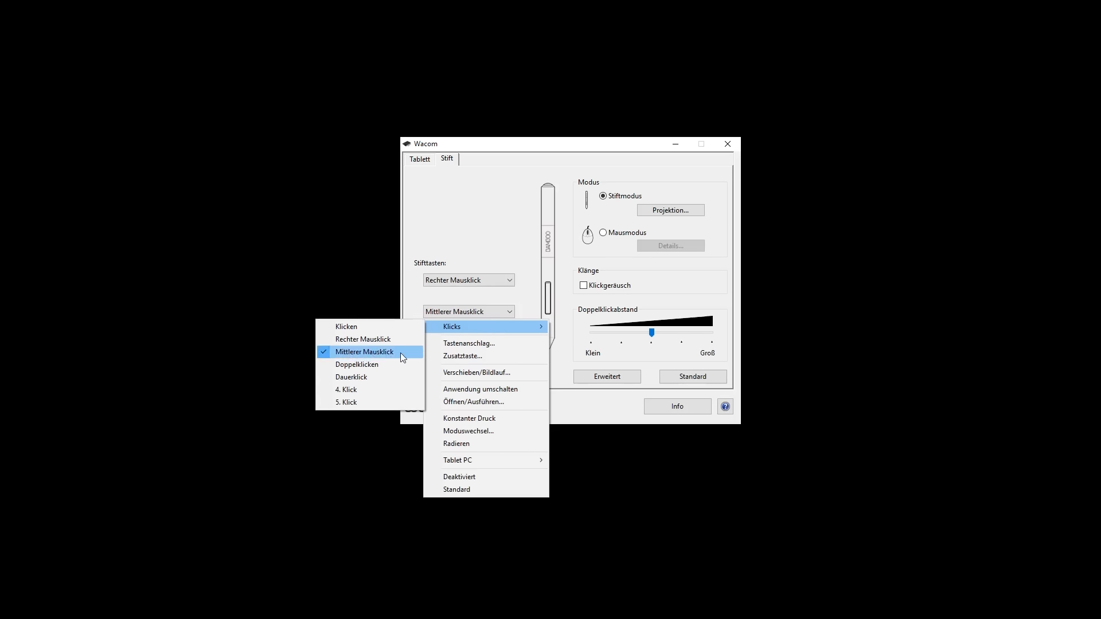
click(321, 207)
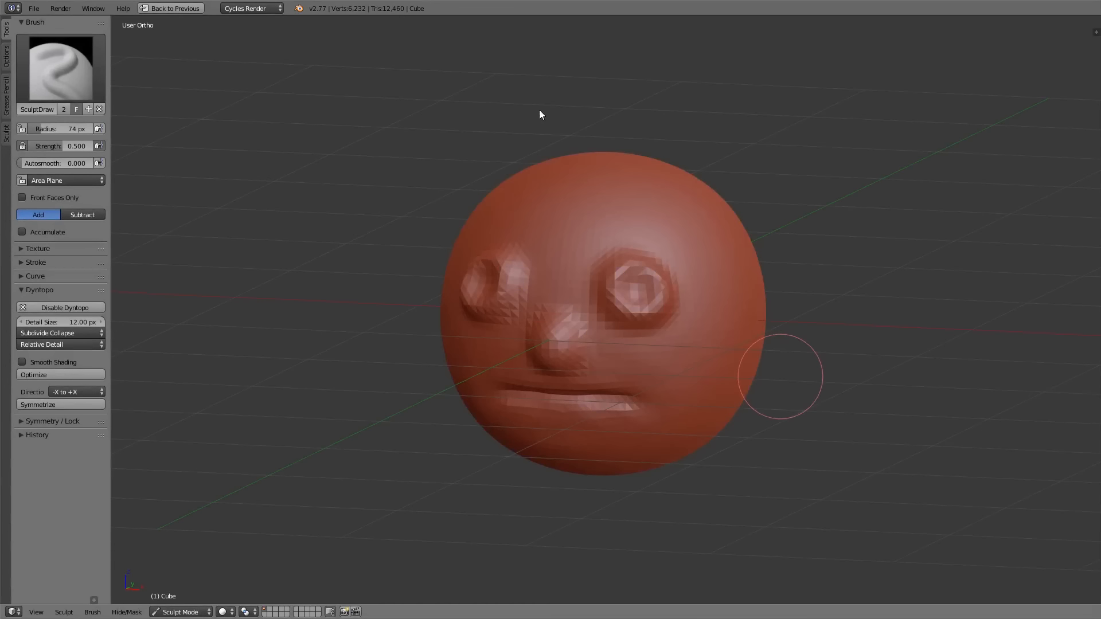
mouse_move(691, 304)
middle_down()
mouse_move(728, 320)
mouse_move(642, 283)
mouse_move(736, 292)
mouse_move(700, 266)
mouse_move(580, 290)
mouse_move(644, 310)
mouse_move(654, 291)
middle_up()
mouse_move(493, 395)
ctrl+middle_down()
mouse_move(529, 232)
mouse_move(459, 445)
mouse_move(504, 332)
mouse_move(497, 359)
mouse_move(576, 348)
mouse_move(559, 428)
mouse_move(480, 356)
mouse_move(610, 315)
mouse_move(698, 362)
mouse_move(679, 413)
mouse_move(630, 409)
mouse_move(593, 359)
mouse_move(631, 436)
mouse_move(592, 319)
mouse_move(718, 378)
mouse_move(559, 370)
mouse_move(694, 314)
ctrl+middle_up()
mouse_move(571, 356)
middle_down()
mouse_move(715, 322)
mouse_move(658, 352)
middle_up()
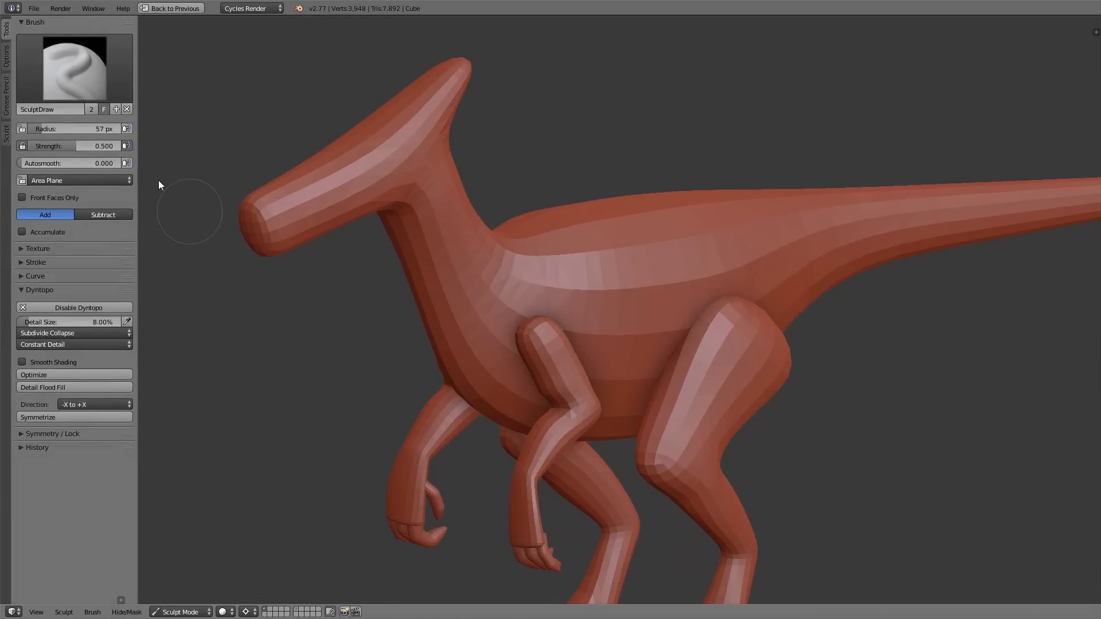
Back on the dinosaur in Blender, open the selection of sculpting brushes.
click(89, 72)
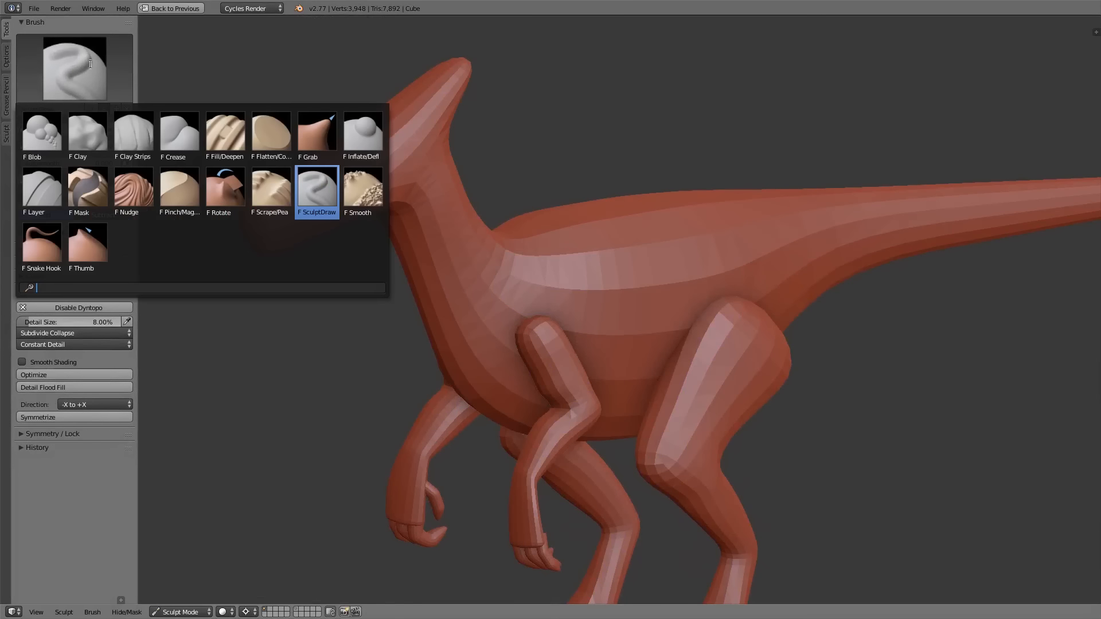